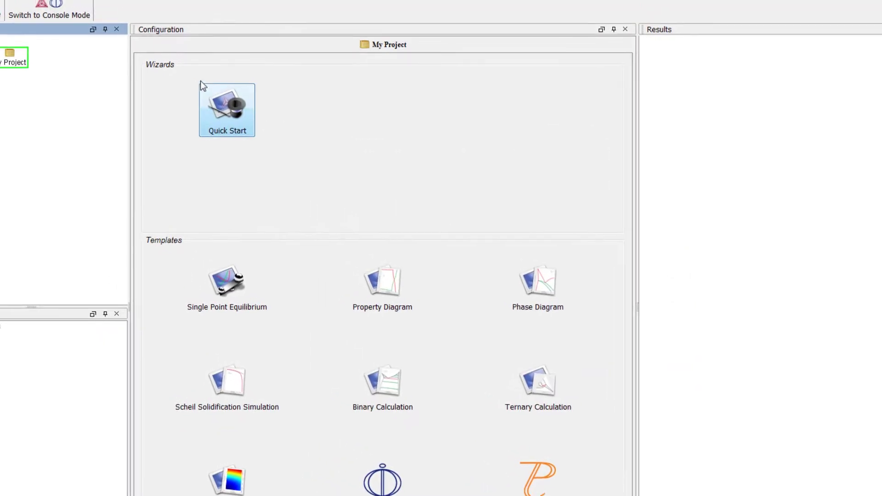
Browse the folders of supplied graphical-mode example projects.
click(82, 16)
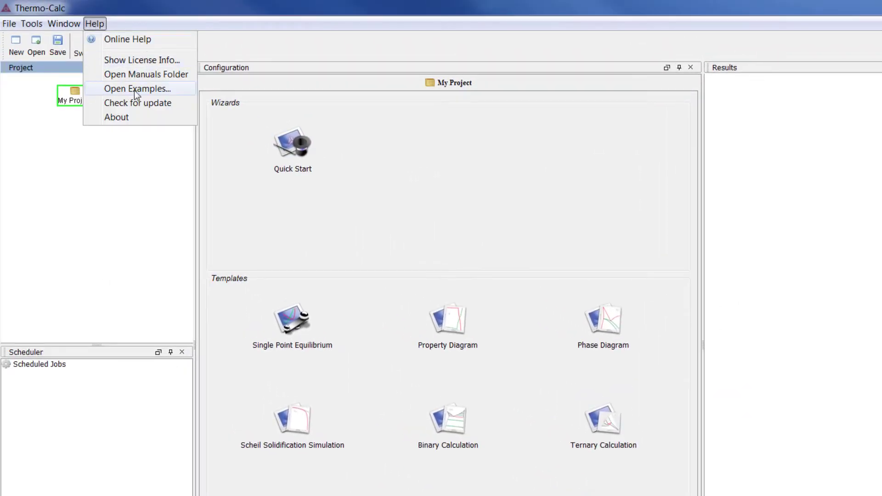
click(180, 89)
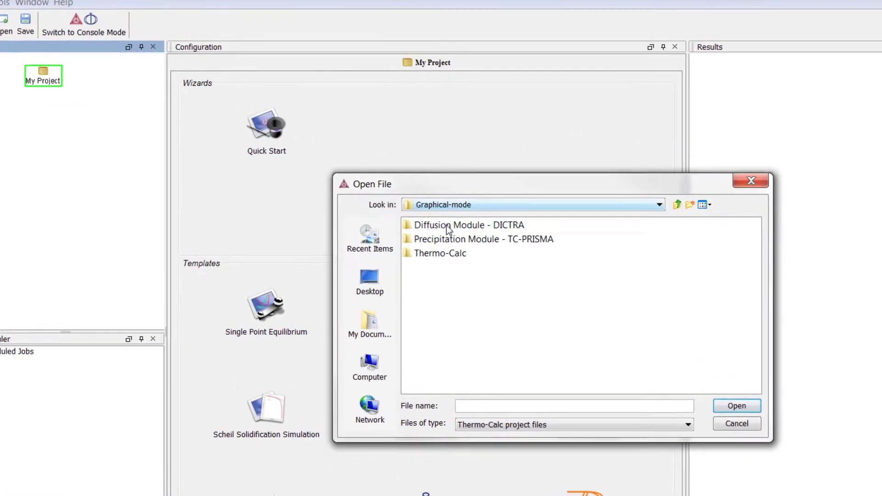
click(519, 259)
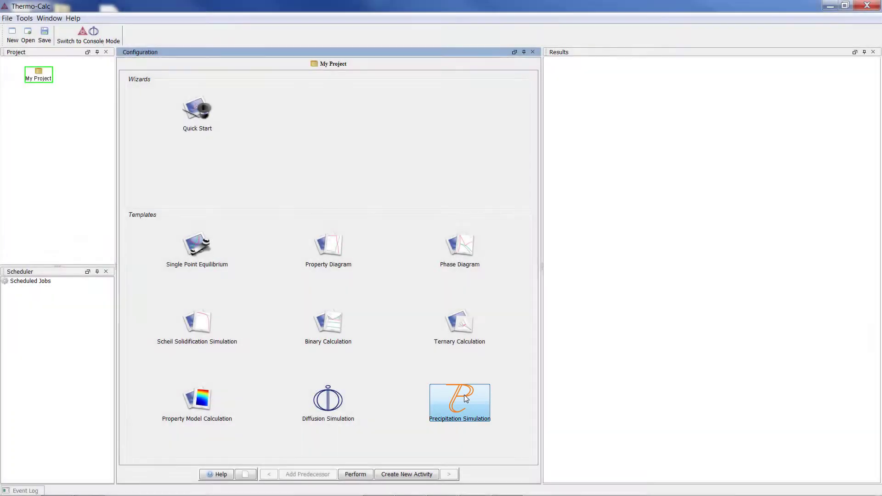
Create a Precipitation Simulation from its template and set the database package to Demo: Aluminium-based alloys (ALDEMO, MALDEMO).
click(464, 396)
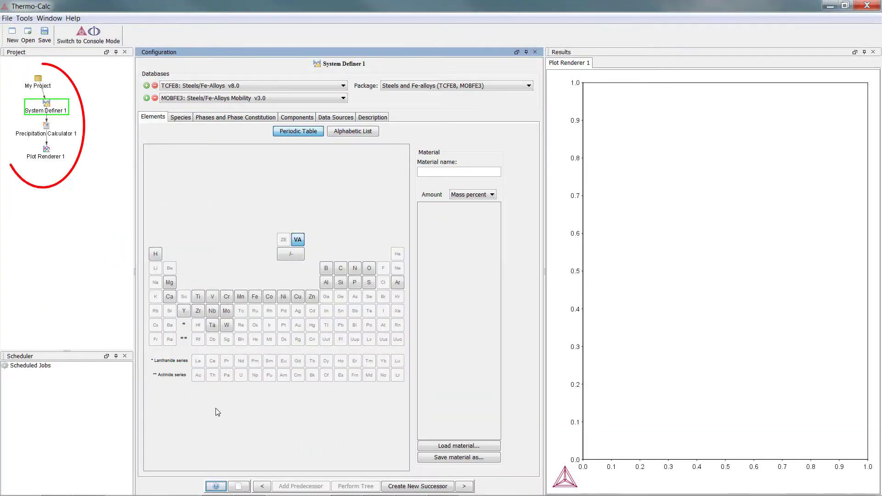
click(369, 284)
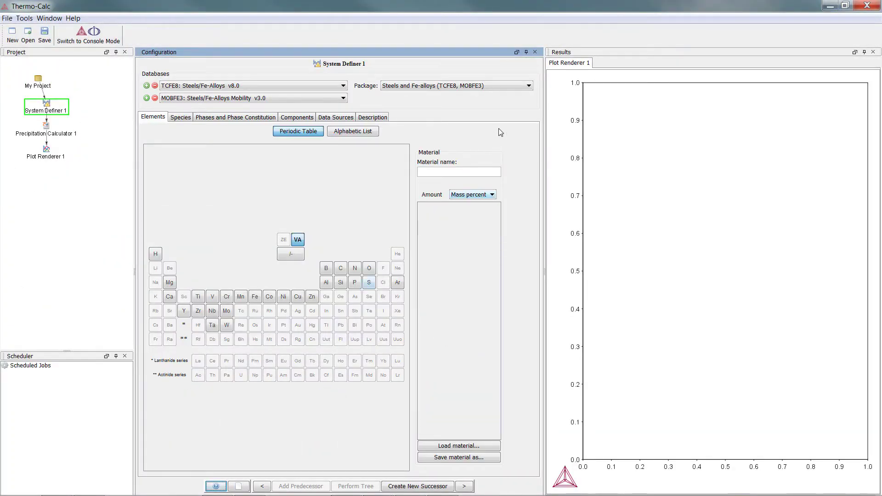
click(515, 88)
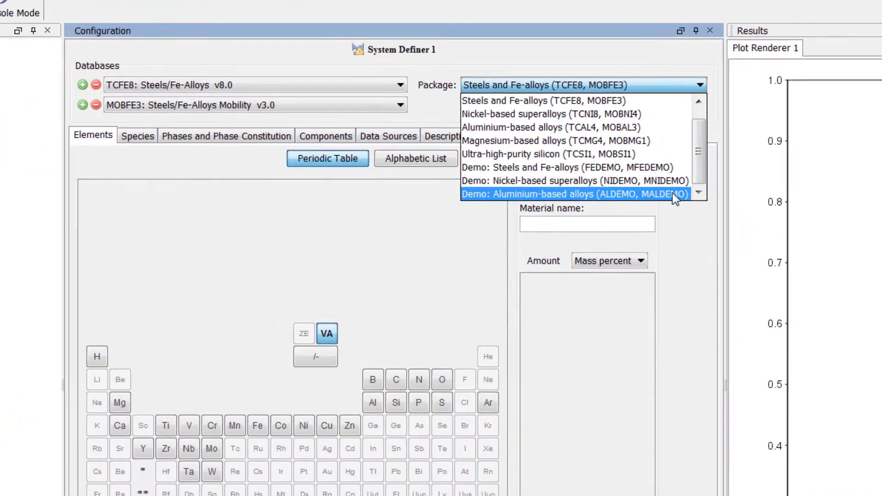
click(672, 193)
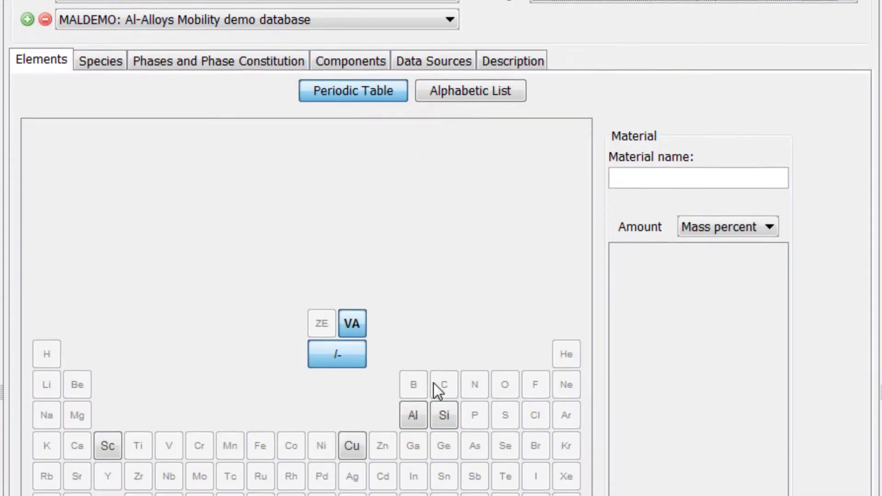
Add Al and Sc to the material, set the Sc amount to 0.18, and change the unit to mole percent.
click(417, 278)
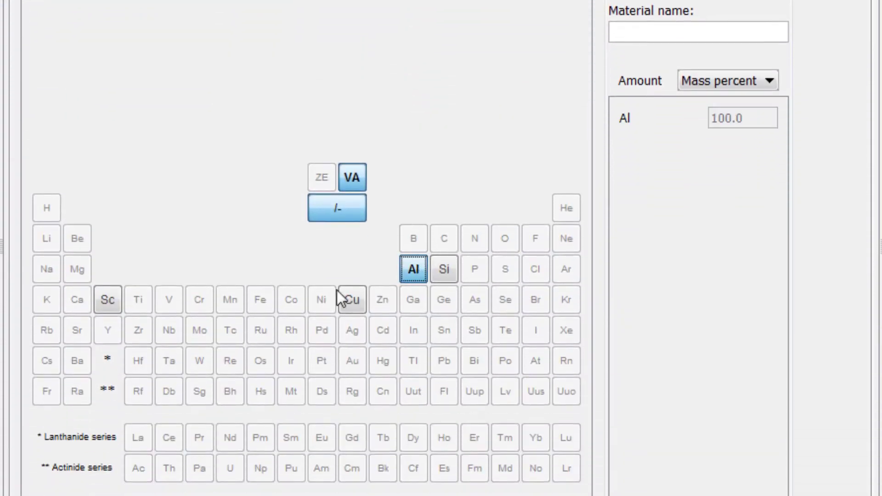
click(109, 301)
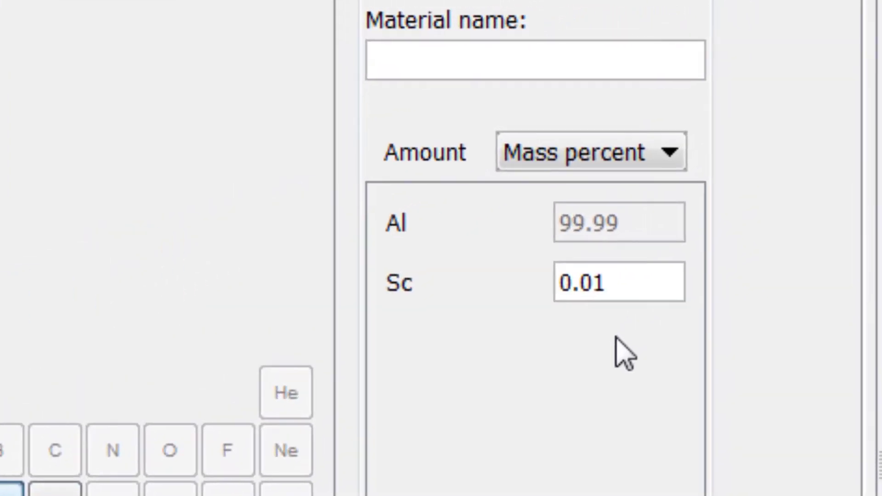
key(BackSpace)
key(BackSpace)
text(18)
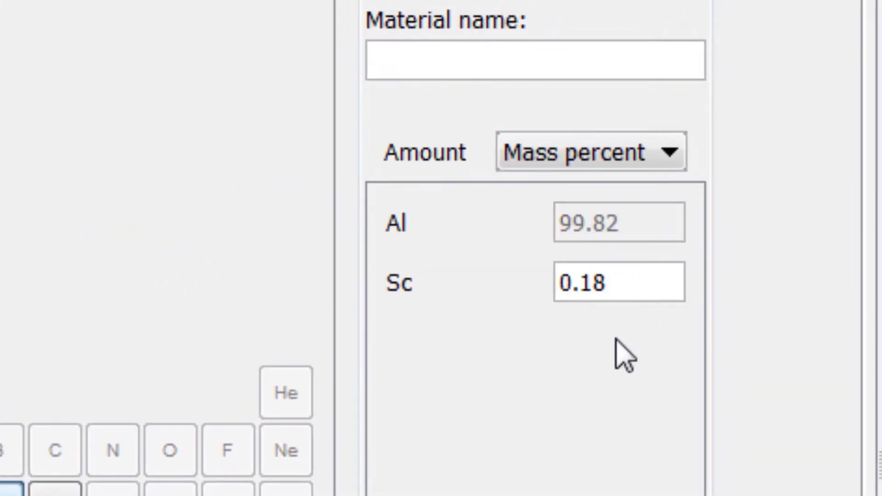
click(571, 167)
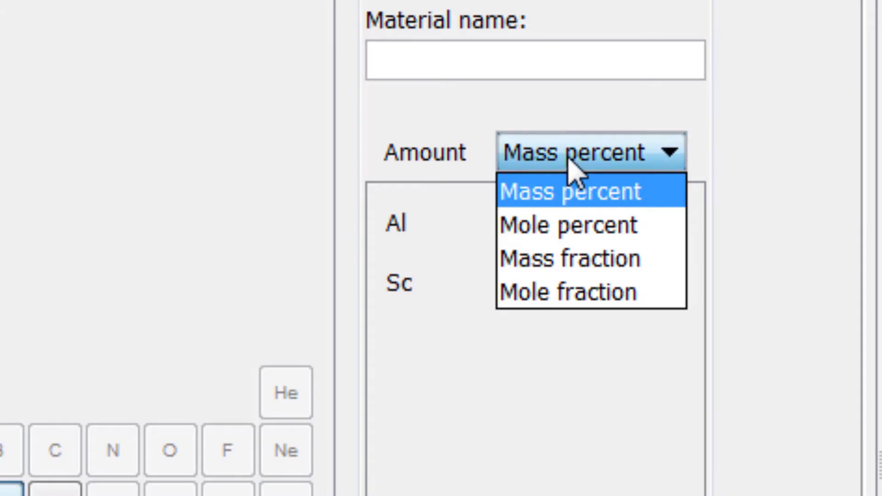
click(618, 227)
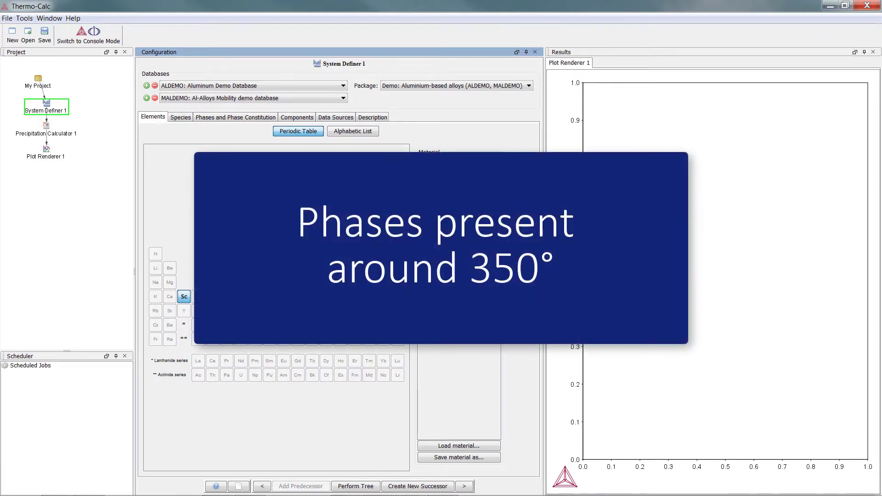
Add an Equilibrium Calculator as successor of System Definer 1 and set its temperature to 300 Celsius.
right_click(52, 109)
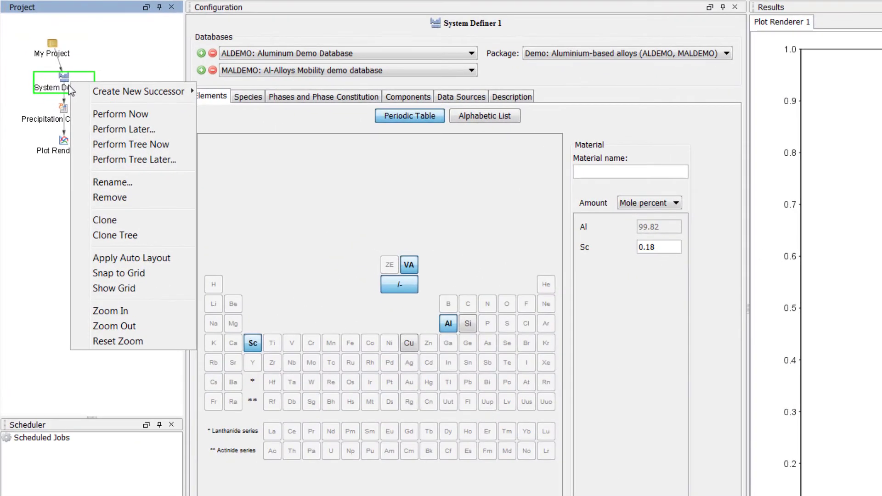
mouse_move(74, 106)
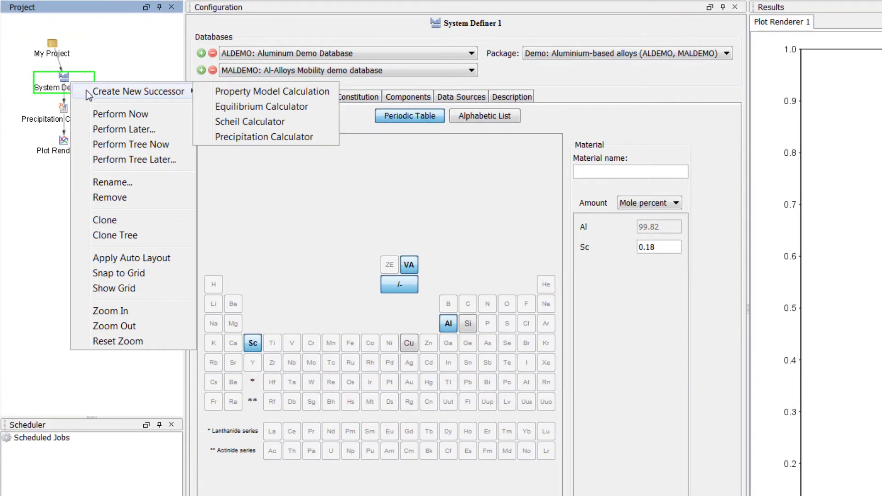
click(199, 103)
click(351, 95)
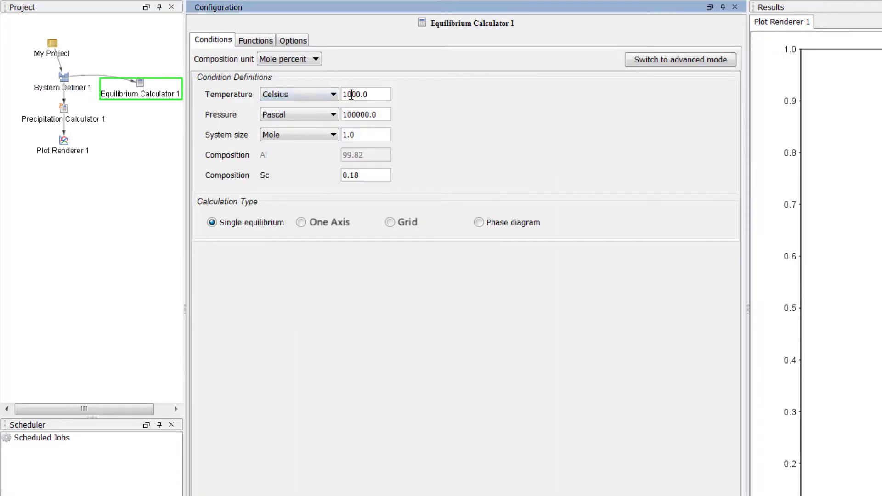
key(BackSpace)
key(BackSpace)
text(3)
Make the equilibrium calculation One Axis, with temperature running from a minimum of 300 to a maximum of 700.
click(301, 223)
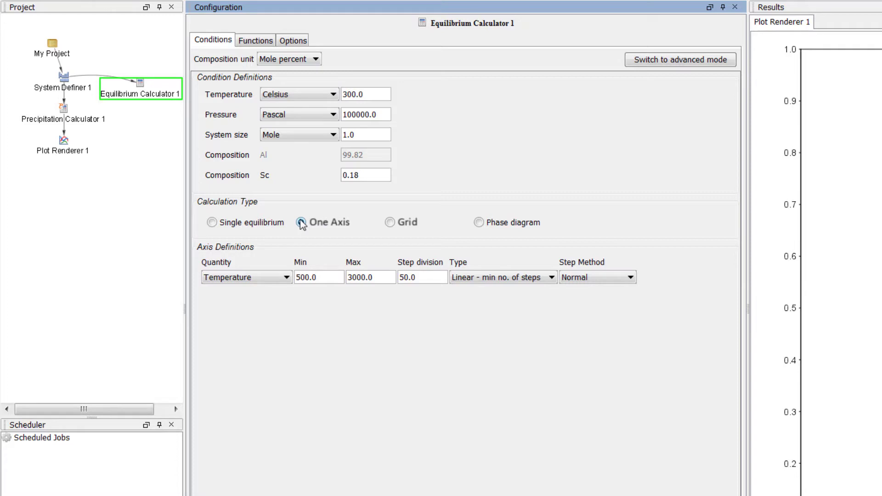
click(300, 277)
key(BackSpace)
text(3)
key(Tab)
key(Delete)
key(Delete)
text(7)
Add a Plot Renderer as successor of Equilibrium Calculator 1 and run the equilibrium calculation.
right_click(142, 88)
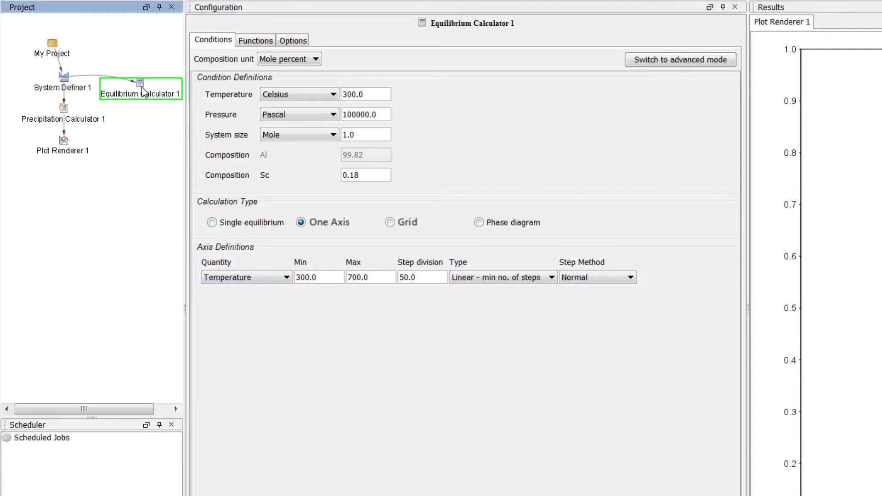
mouse_move(156, 99)
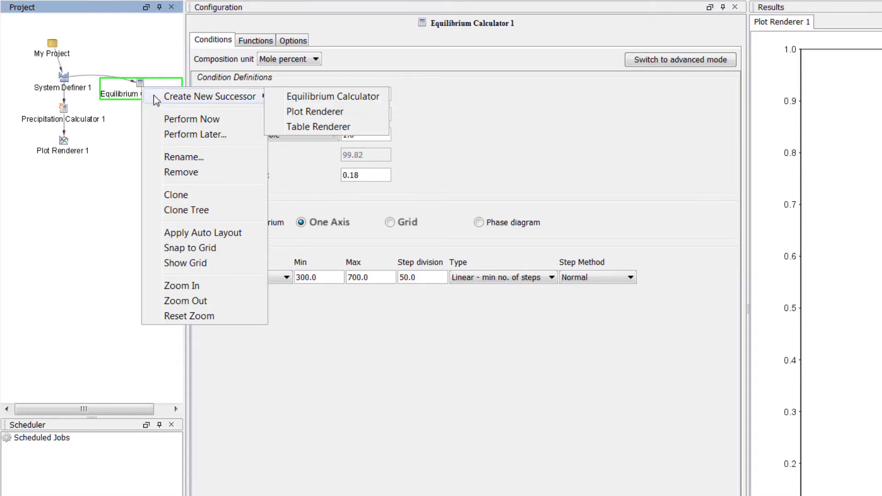
click(275, 112)
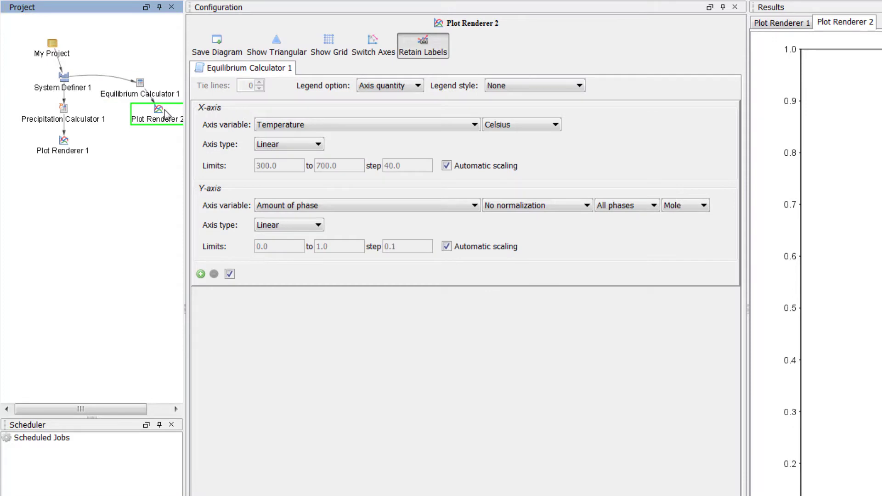
click(150, 122)
right_click(150, 122)
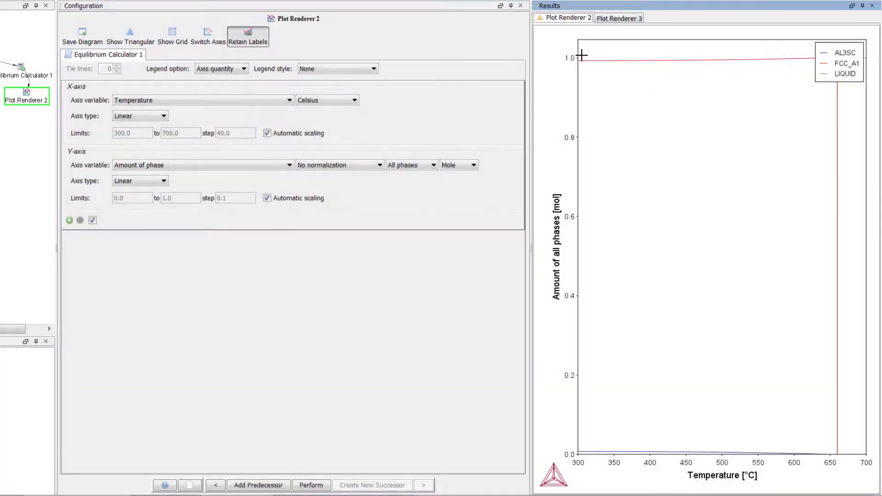
Zoom the phase-amount plot to about 305–391 °C and examine which phases are present around 350 °C.
drag(582, 55, 641, 461)
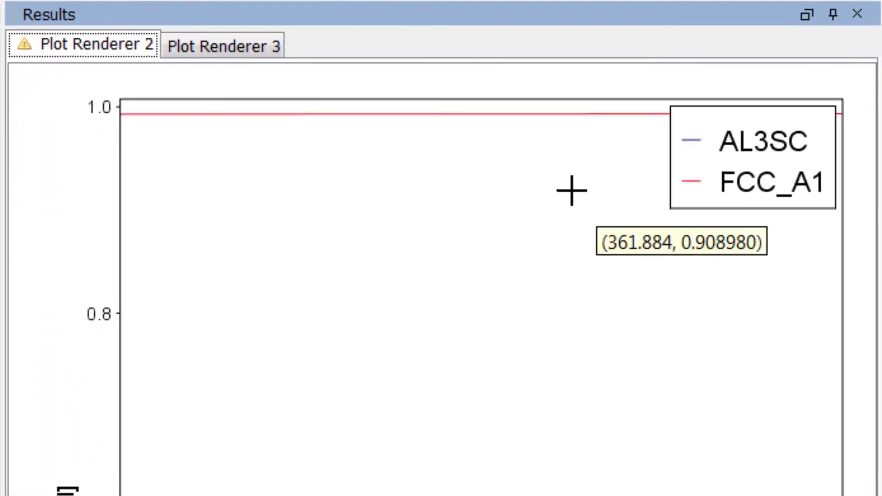
mouse_move(502, 126)
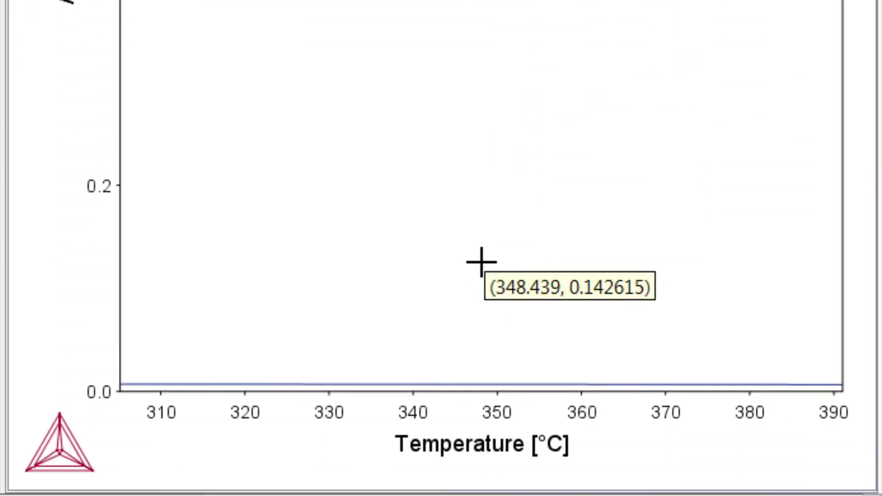
mouse_move(502, 394)
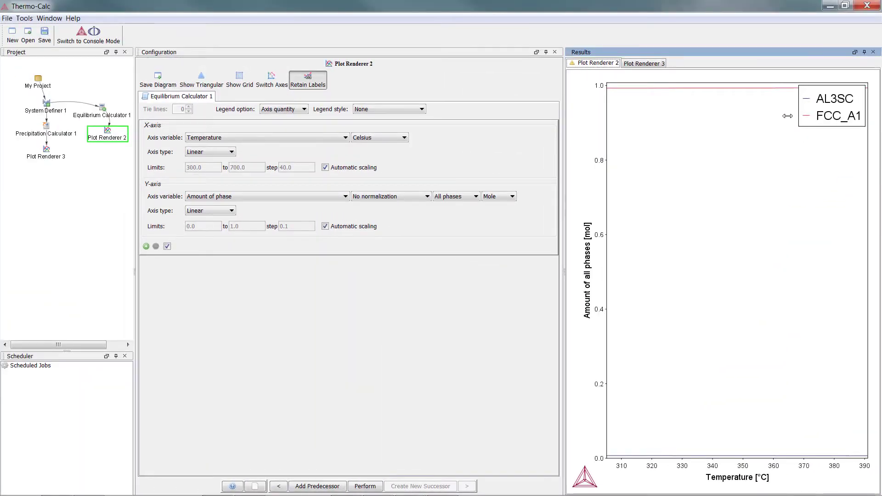
drag(787, 116, 765, 123)
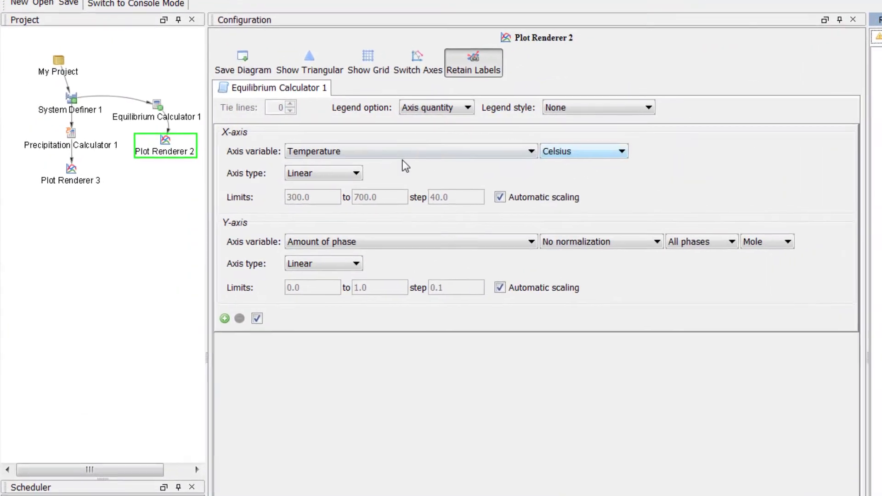
Set the matrix phase of Precipitation Calculator 1 to FCC_A1.
click(82, 147)
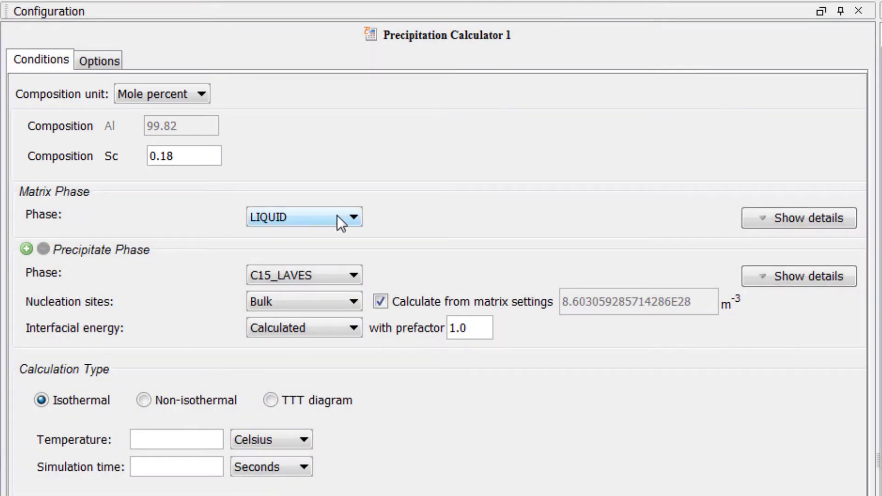
click(337, 216)
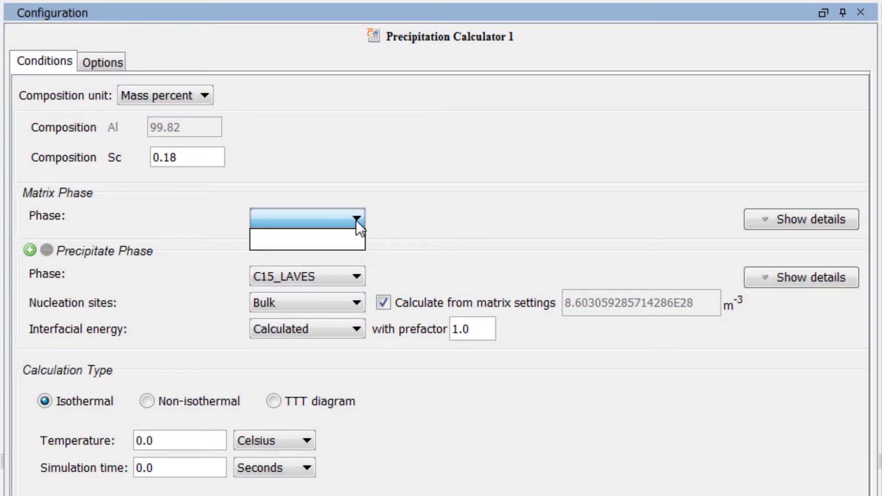
Inspect the empty matrix phase list and try to add another database in System Definer 1.
click(356, 219)
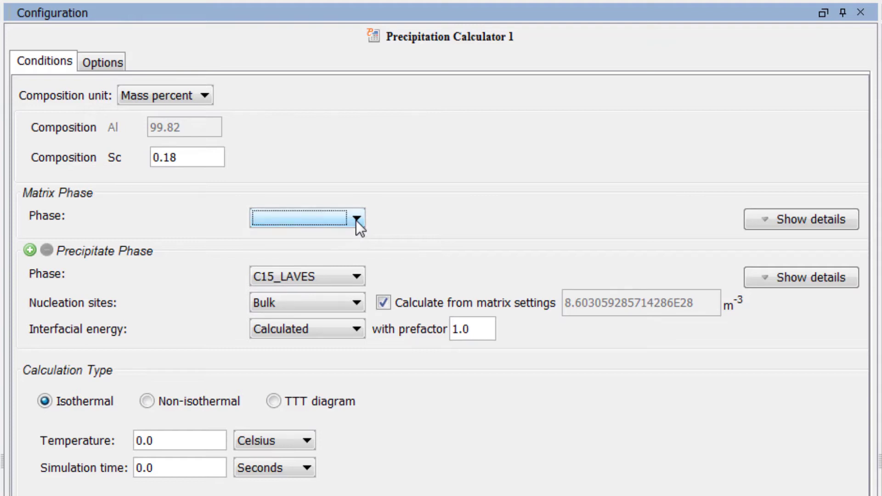
click(25, 140)
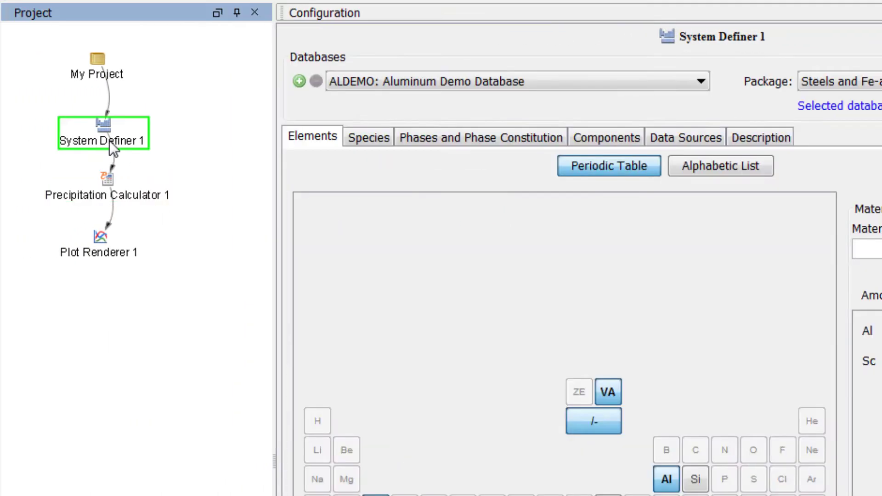
click(298, 81)
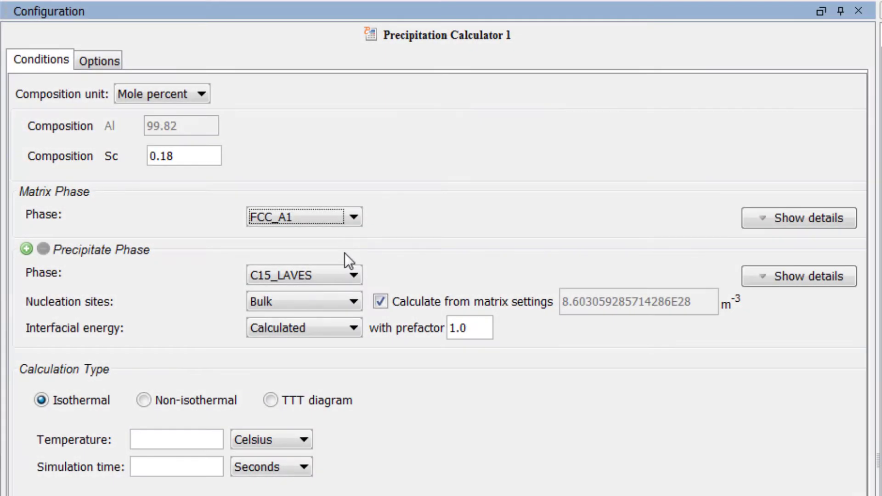
Set the precipitate phase to AL3SC and keep its interfacial energy as Calculated.
click(352, 275)
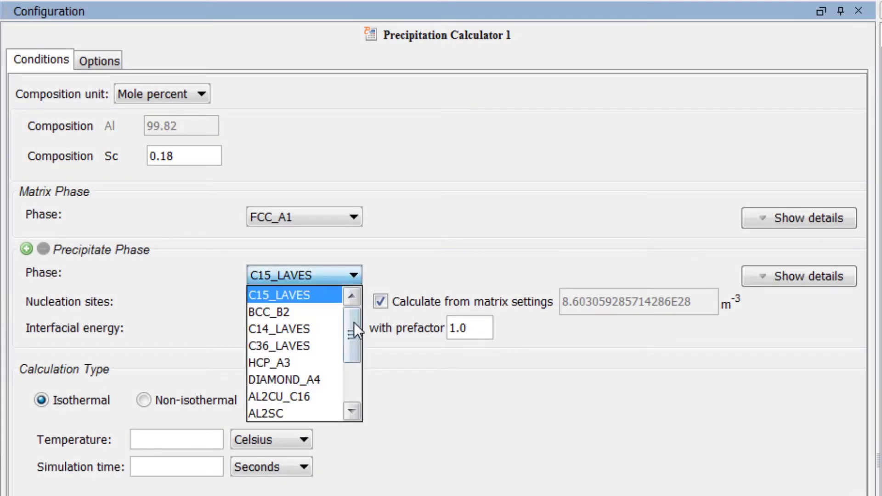
drag(354, 321, 335, 386)
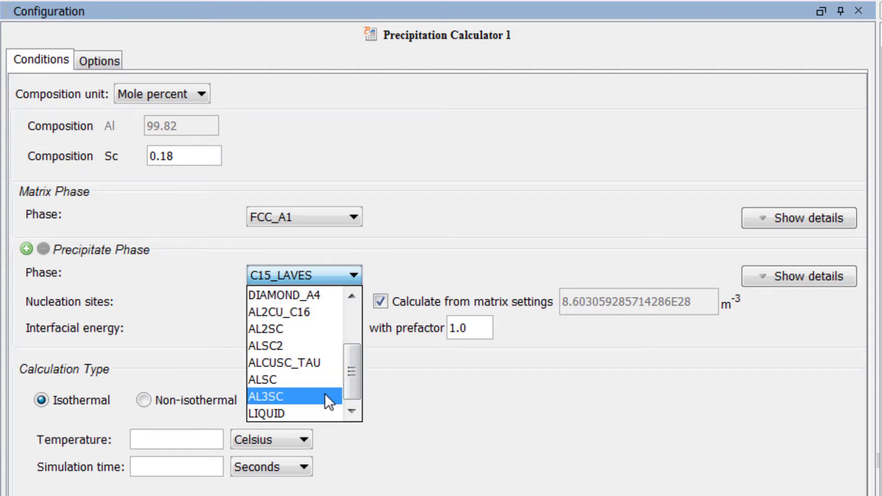
click(325, 396)
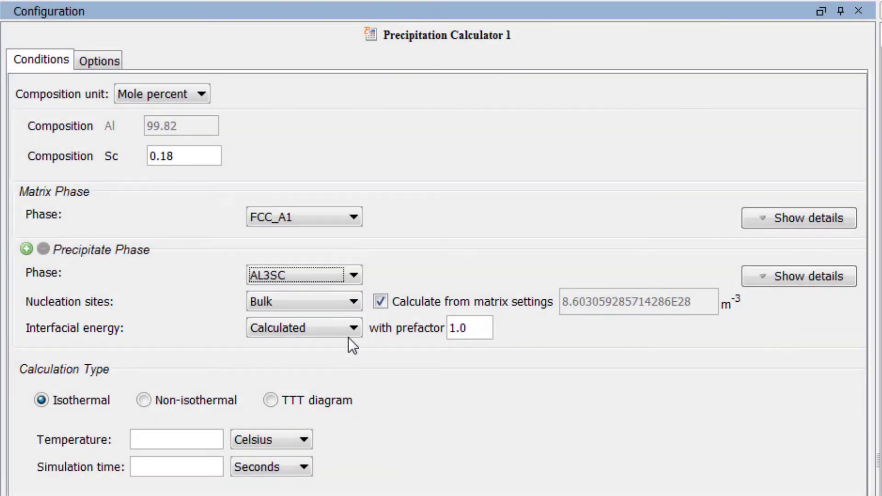
click(349, 331)
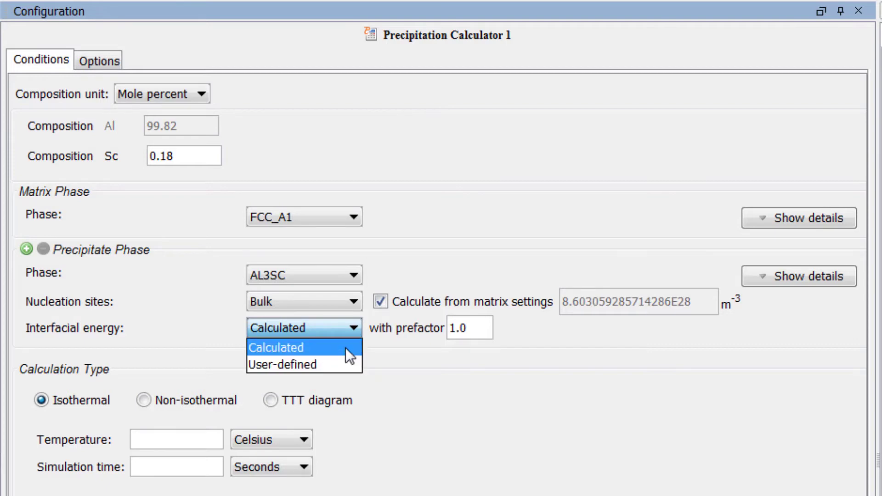
click(346, 348)
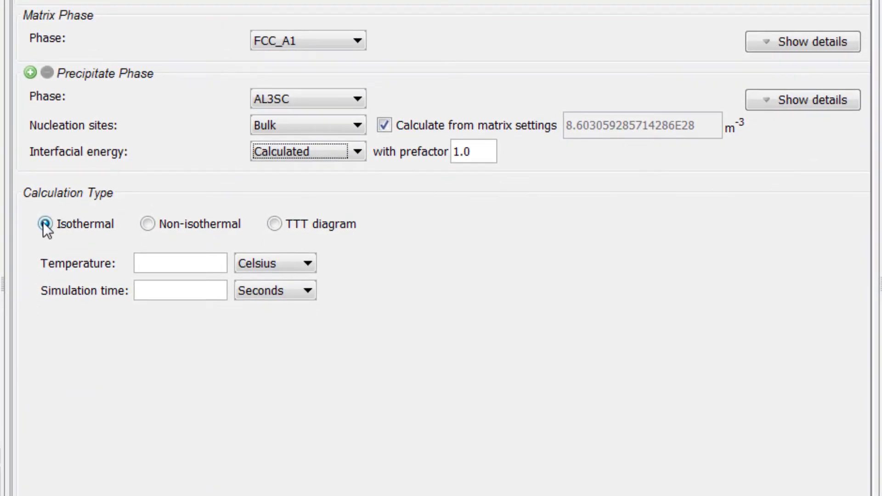
Set the isothermal calculation to a temperature of 350 °C and a simulation time of 1e7 seconds.
click(152, 264)
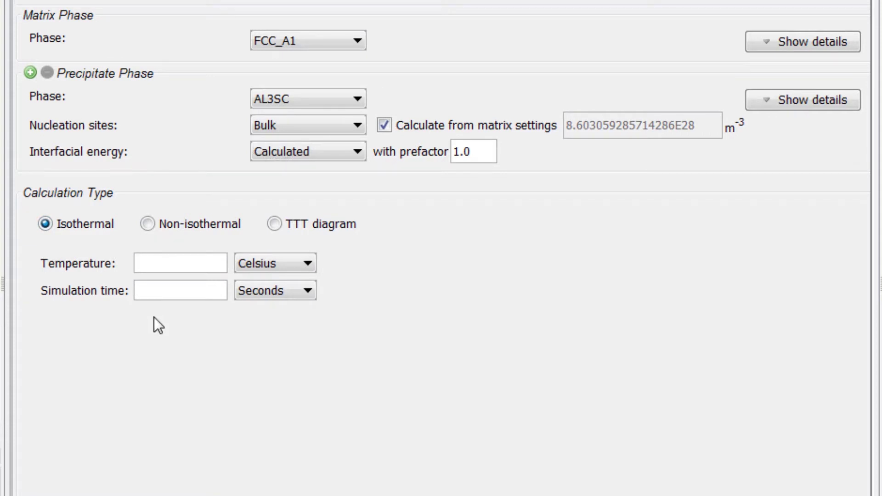
text(350)
key(Tab)
key(Tab)
text(1e7)
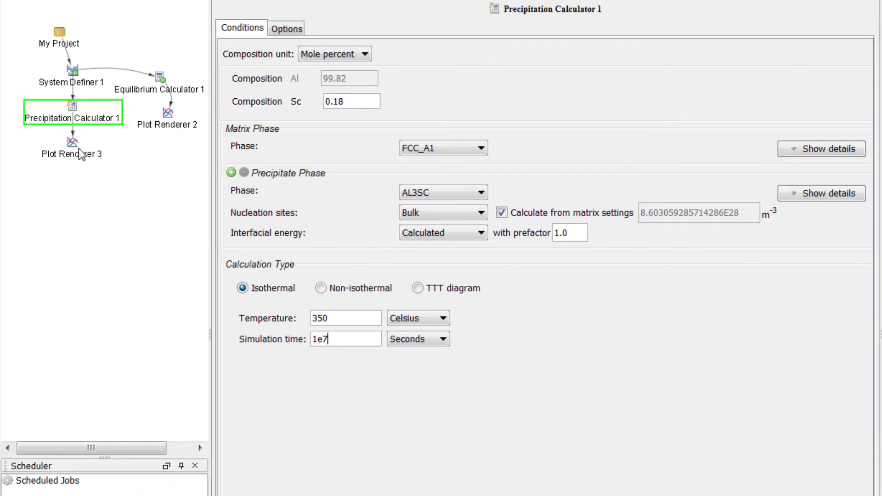
Set the y-axis of the precipitation plot renderer to Logarithmic 10 and run the calculation to plot the mean radius of AL3SC.
click(73, 146)
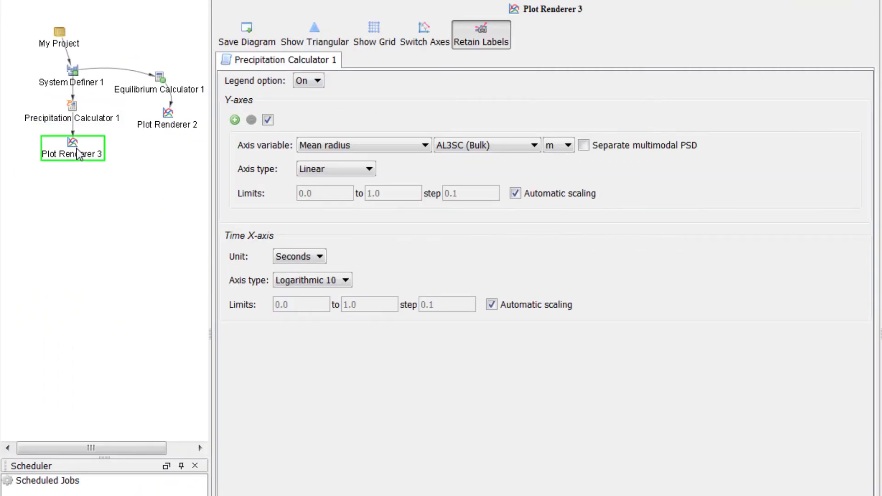
click(354, 172)
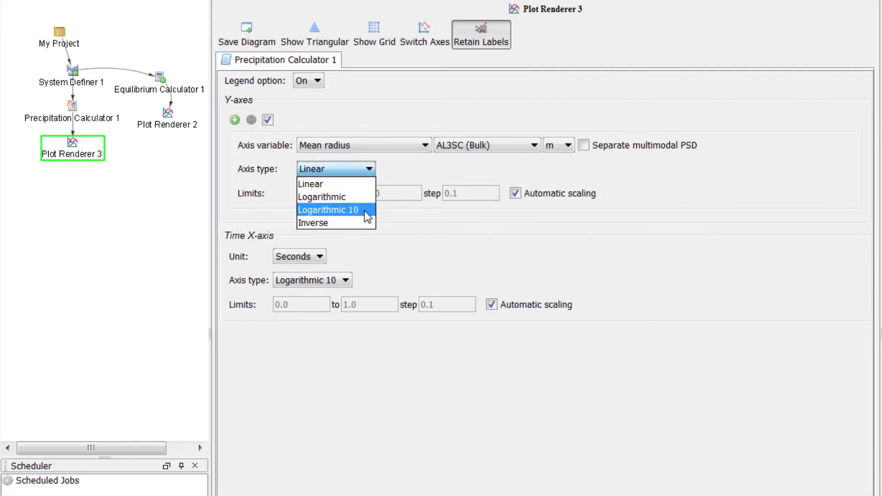
click(364, 211)
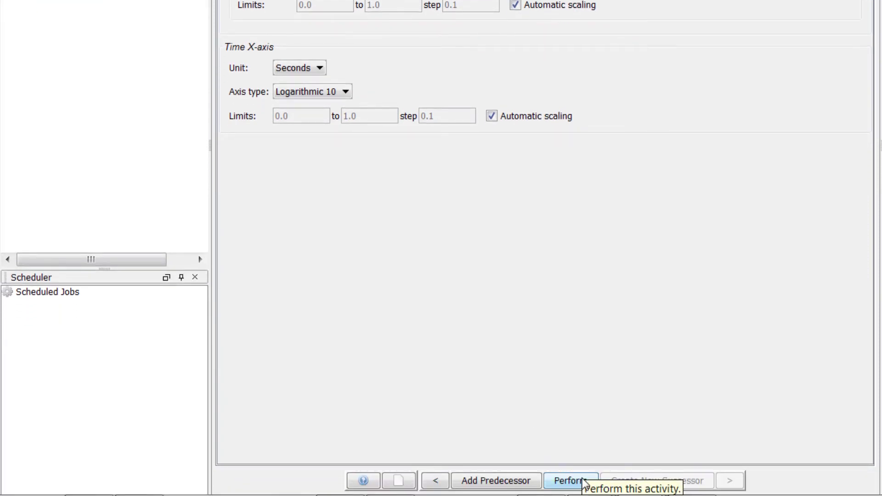
click(585, 483)
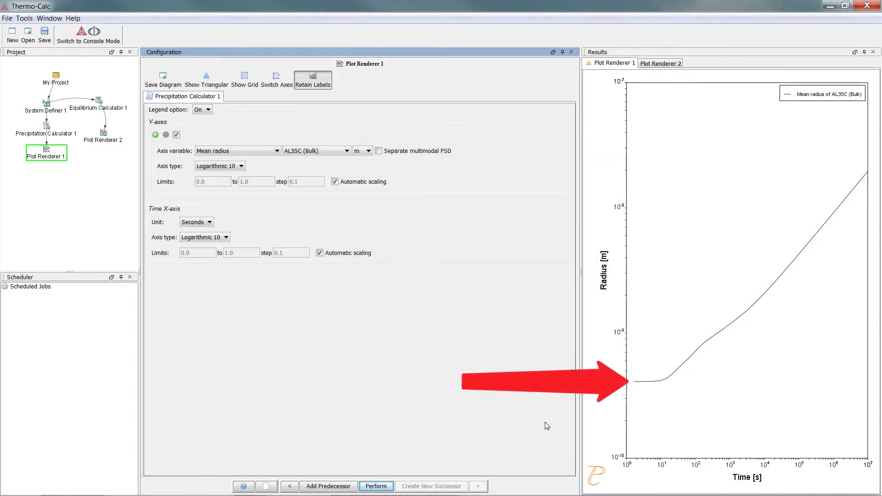
mouse_move(636, 385)
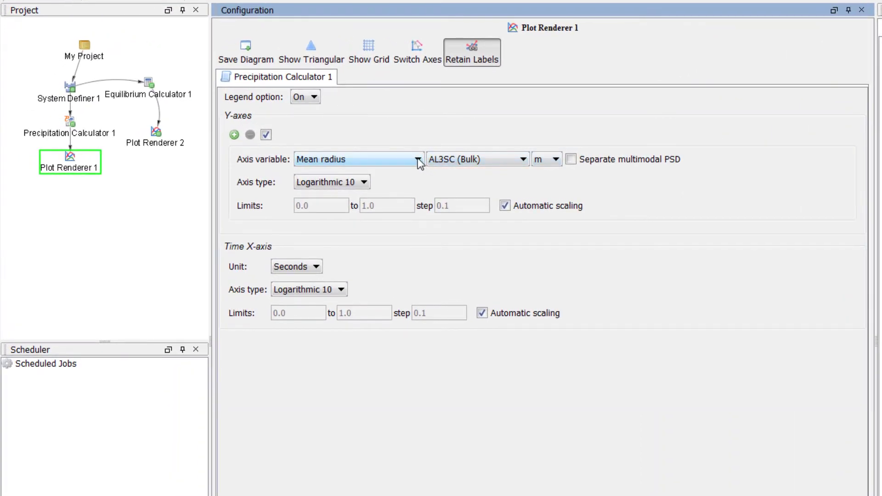
Plot the number density of AL3SC together with its nucleation rate on a second y-axis, and examine both curves.
click(418, 160)
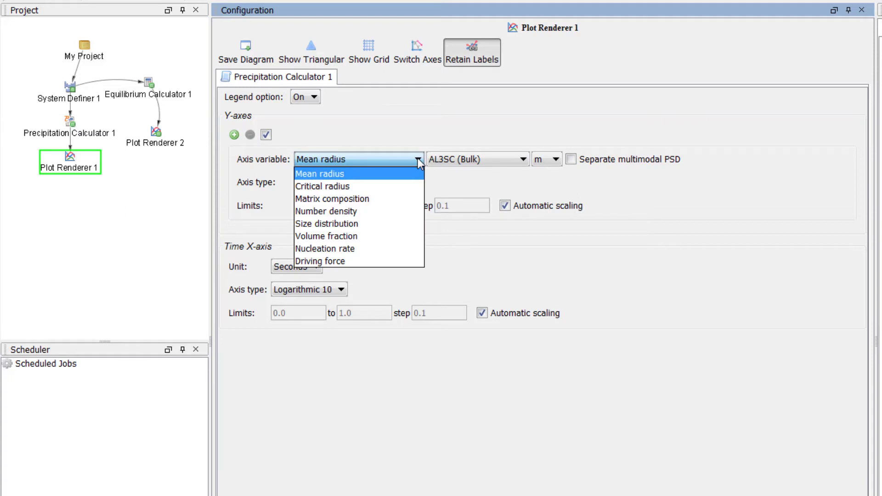
click(406, 212)
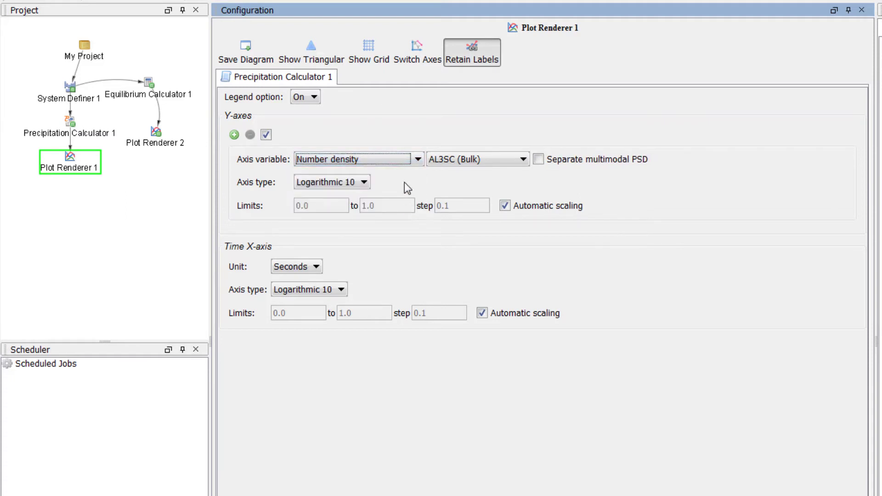
click(235, 134)
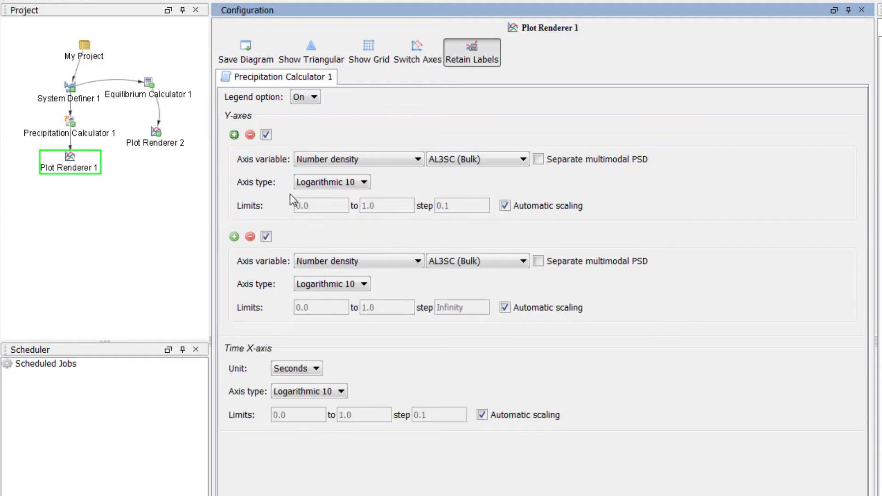
click(406, 265)
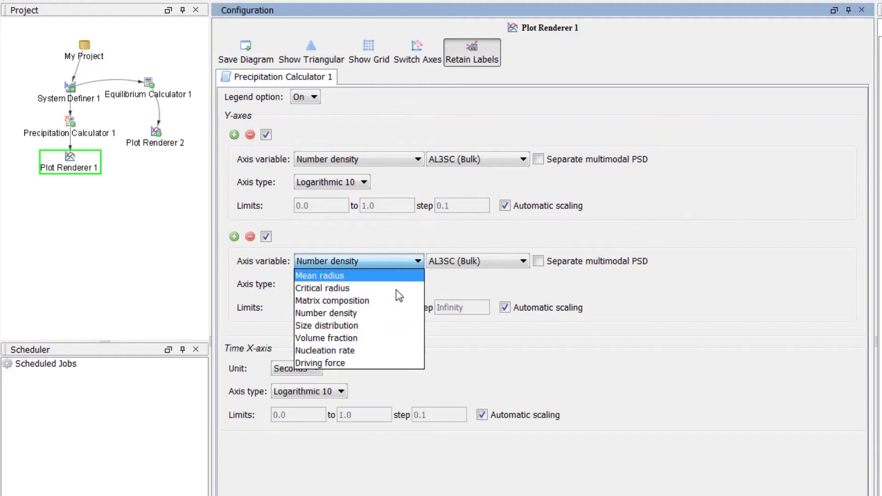
click(392, 348)
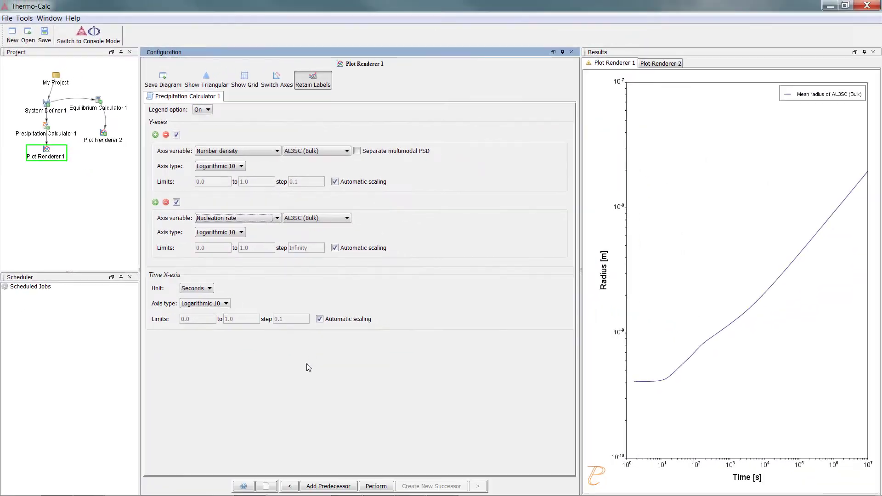
click(376, 486)
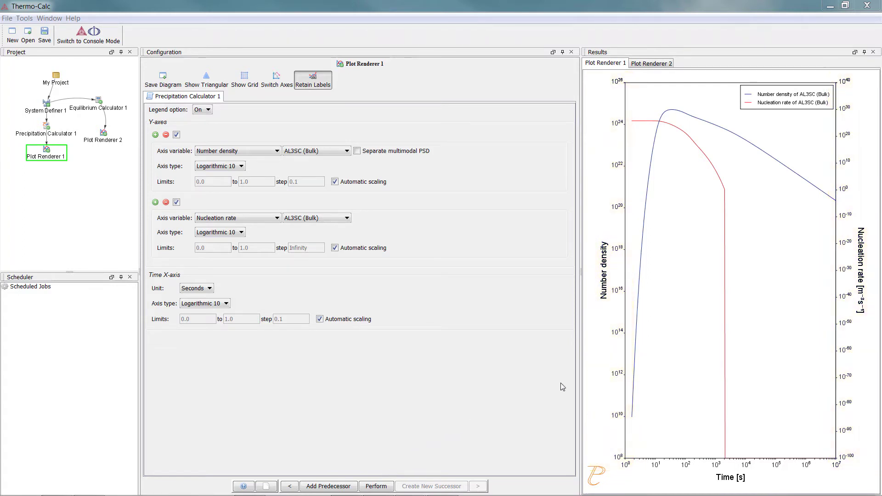
mouse_move(644, 226)
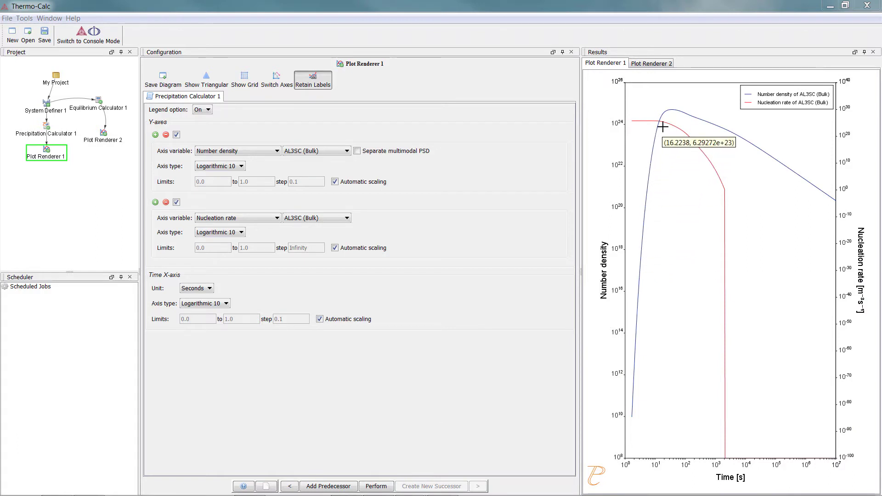
mouse_move(670, 114)
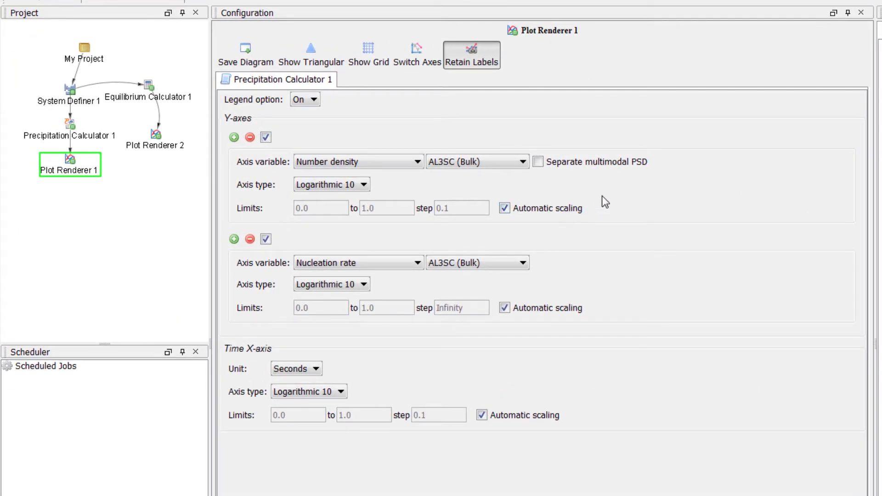
Add another plot renderer to Precipitation Calculator 1 and set its y-axis variable to Size distribution.
right_click(73, 131)
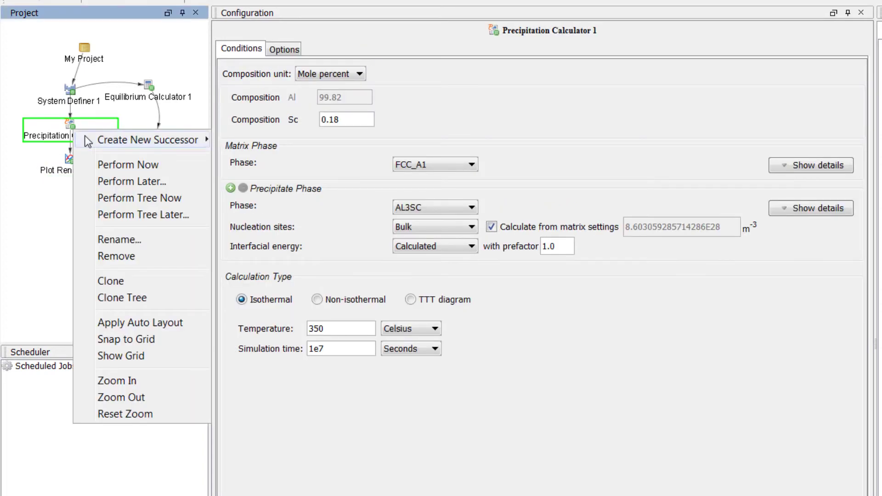
mouse_move(100, 143)
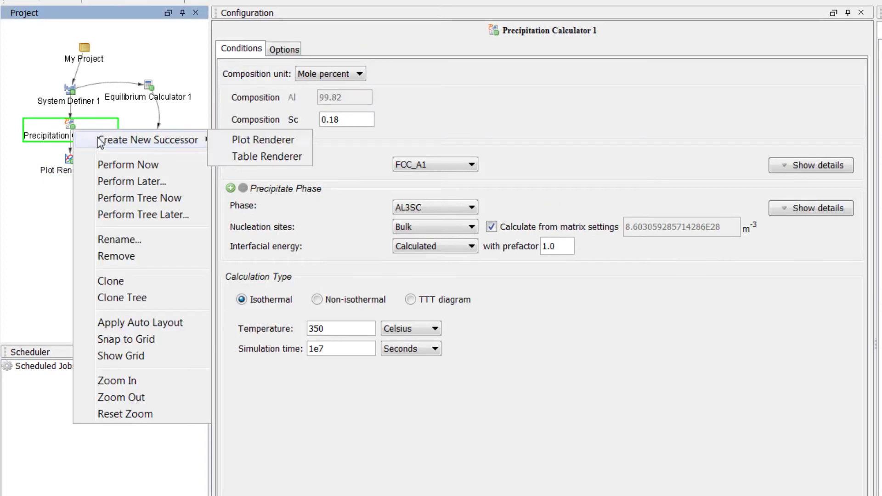
click(243, 140)
click(397, 166)
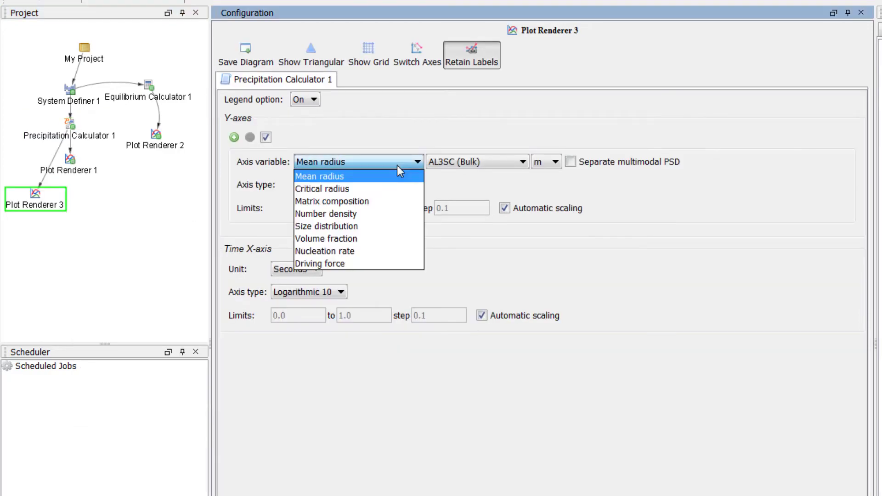
click(390, 227)
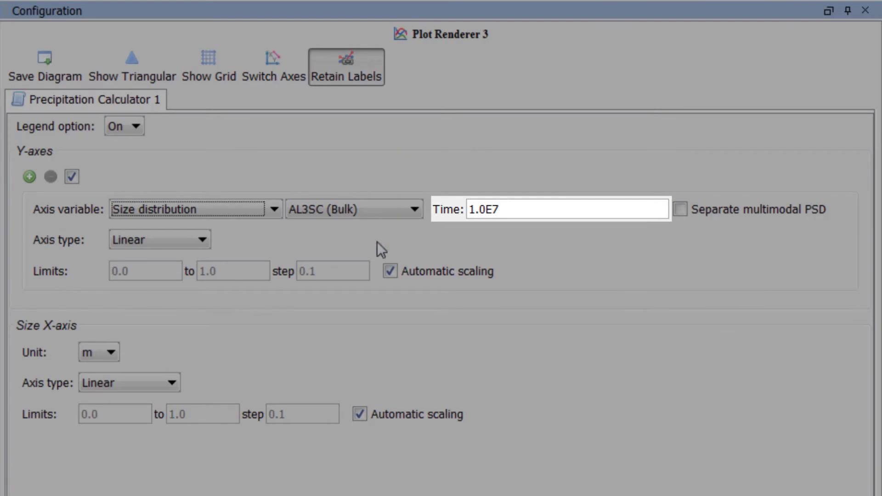
Add the times 5, 10, 100, 1000 and 100000 before 1.0E7 for the AL3SC size distribution.
key(Tab)
key(Tab)
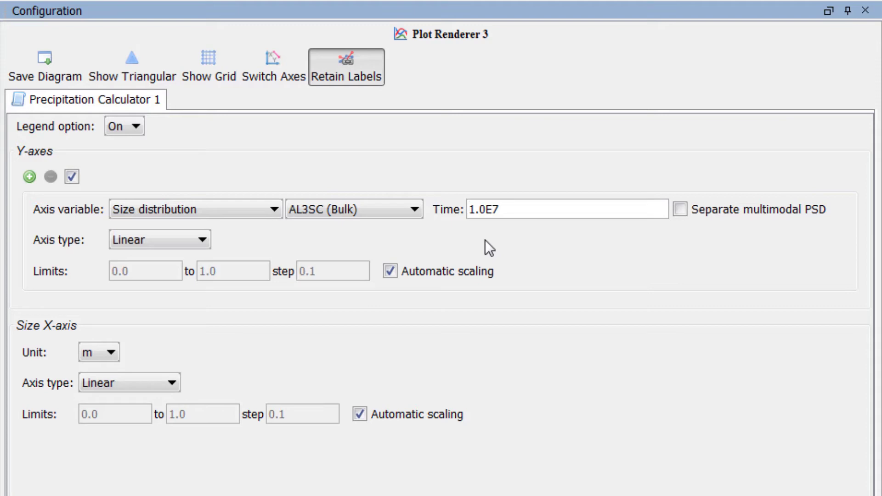
text(5 10 100 1000)
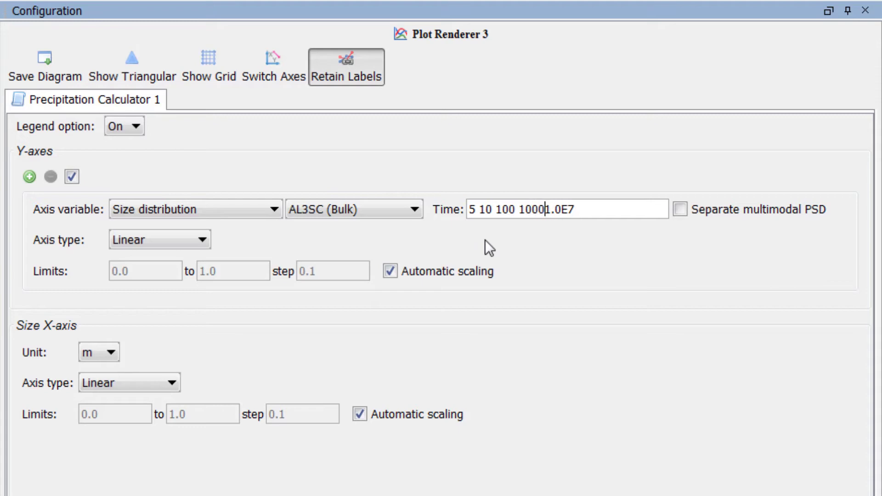
text( 100000)
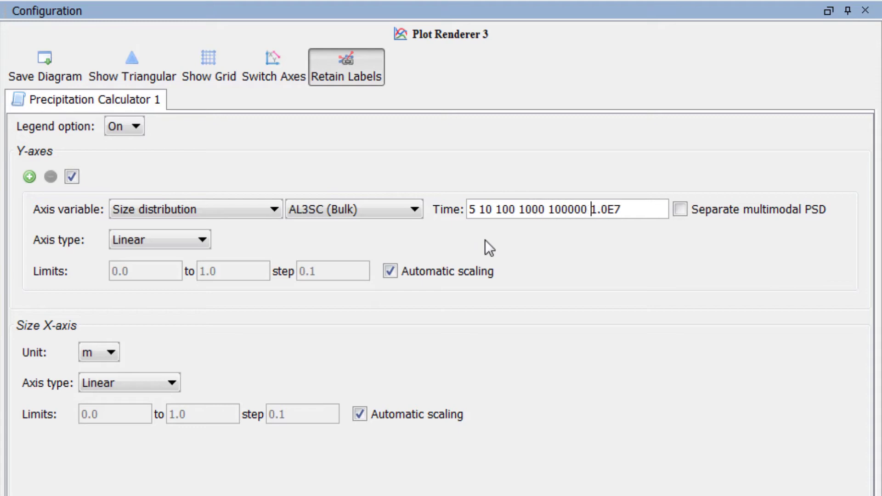
Set both the y-axis and the size x-axis to Logarithmic 10 and generate the size distribution plot.
click(196, 243)
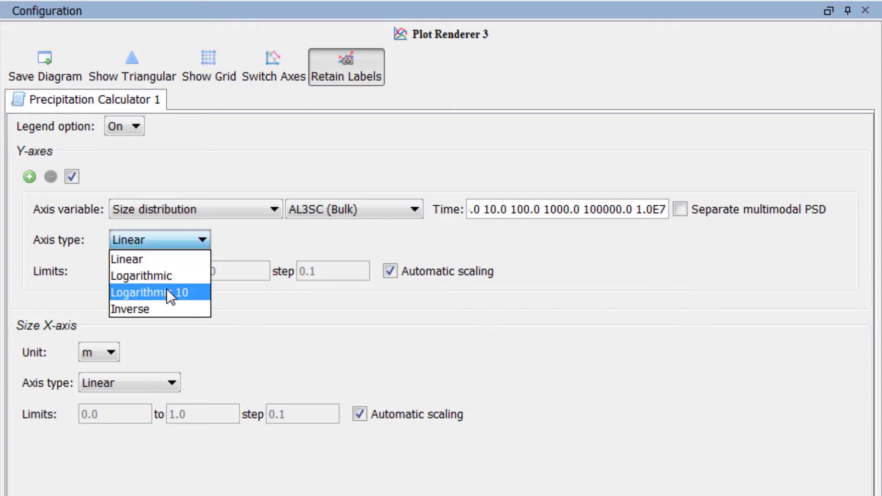
click(167, 292)
click(162, 387)
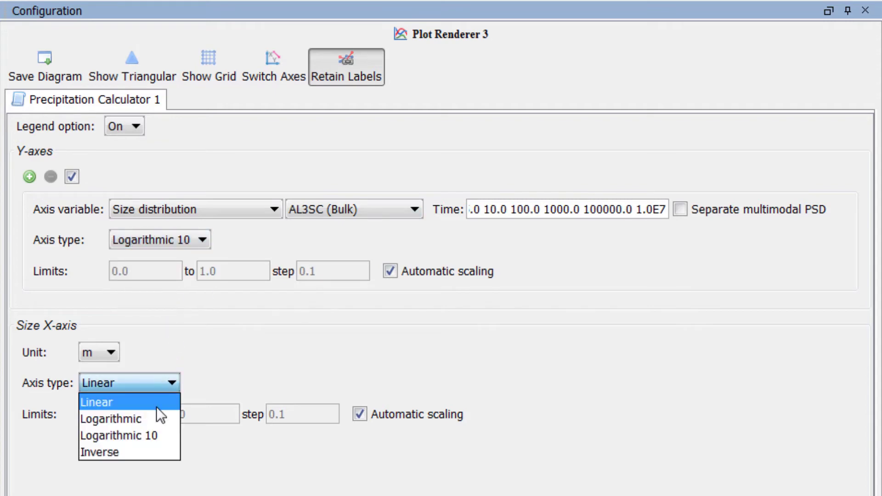
click(151, 439)
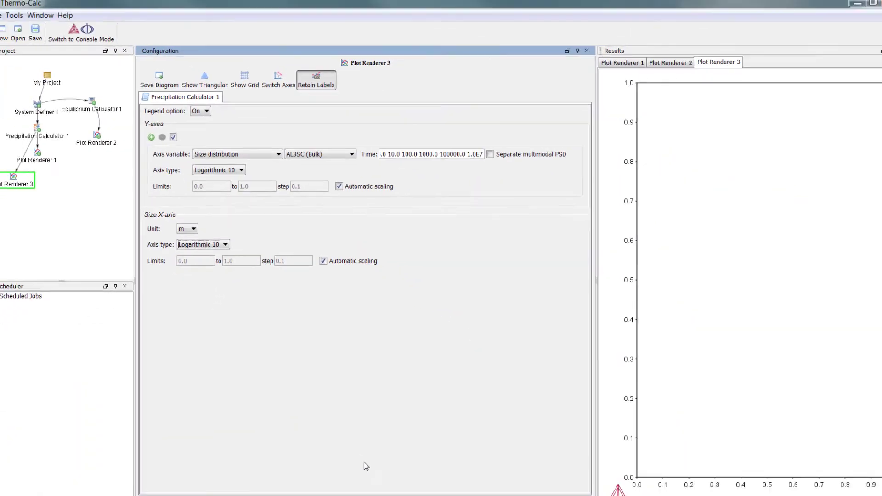
click(381, 495)
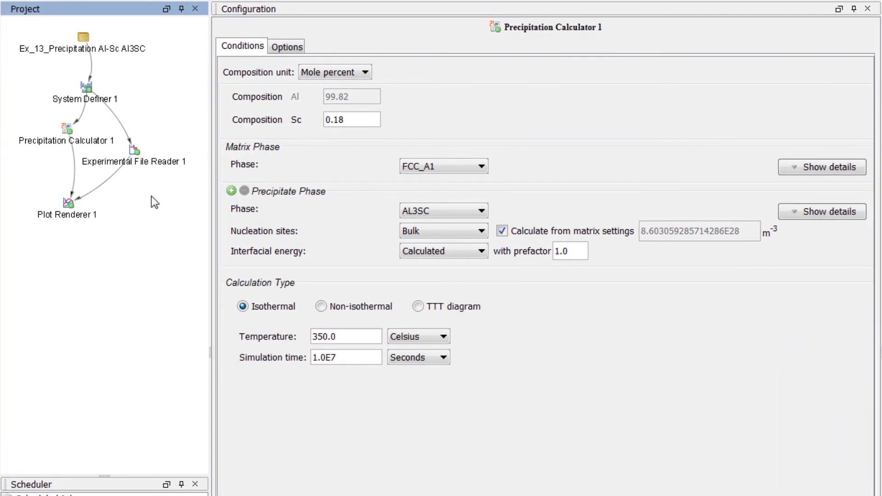
Clone Precipitation Calculator 1 in the Ex_13 project and place the copy below Plot Renderer 1 in the tree.
right_click(88, 142)
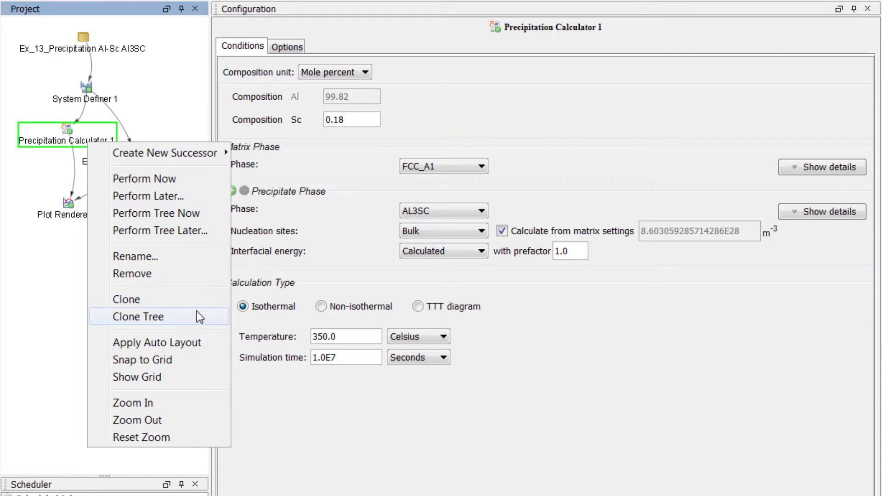
click(202, 299)
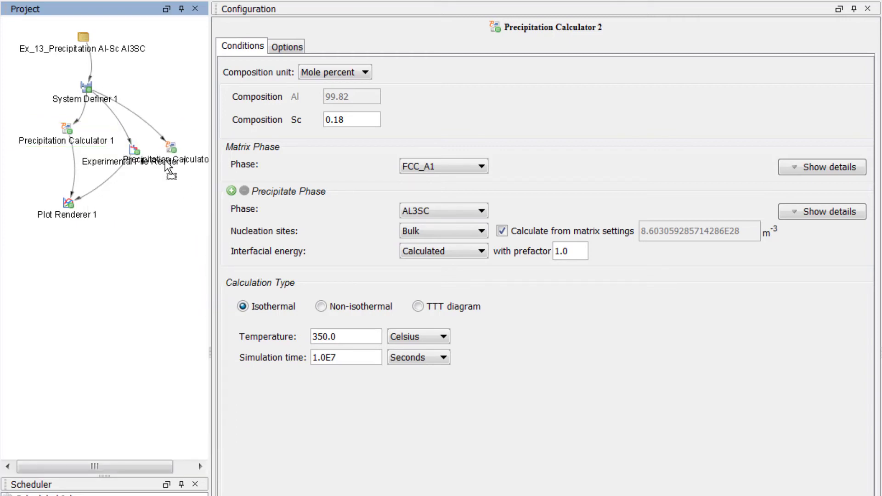
click(123, 255)
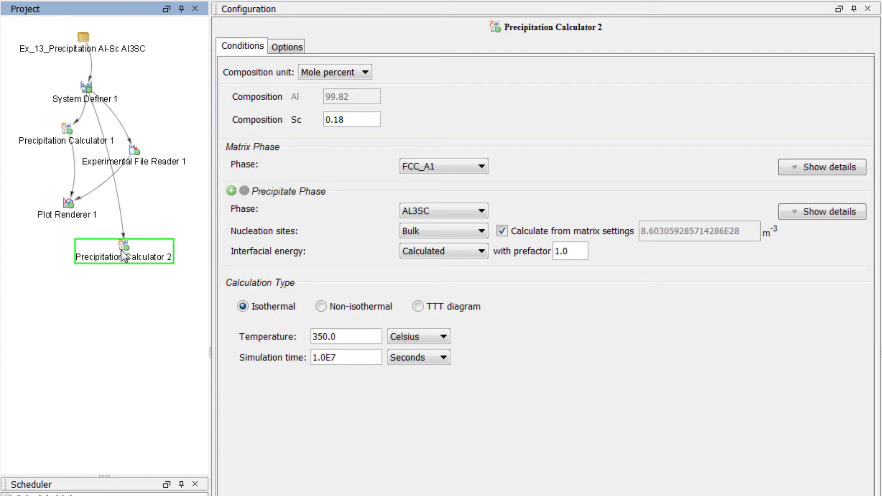
Rename the cloned calculator as "Sigma prefactor 0.8" and set its interfacial energy prefactor to 0.8.
right_click(123, 247)
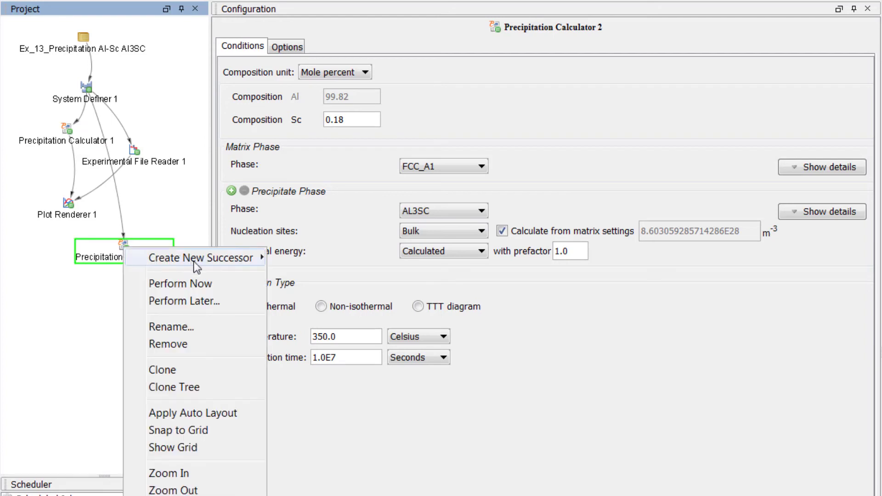
click(195, 326)
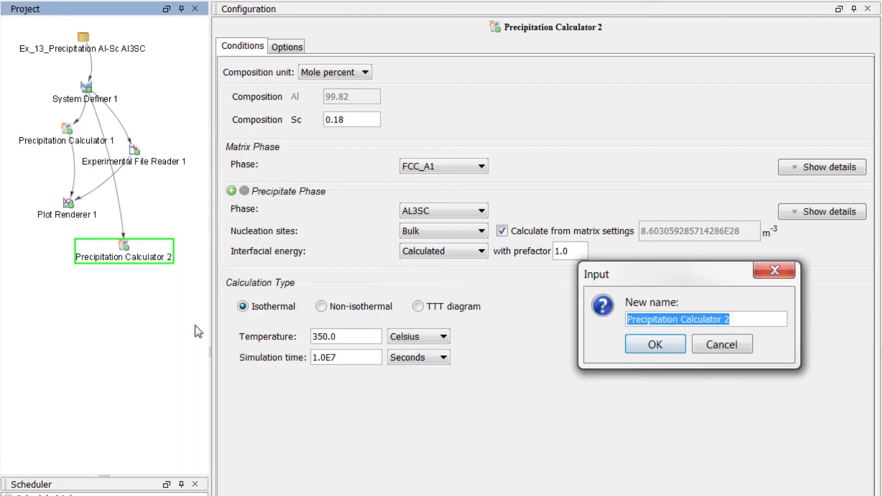
text(Sigma pr)
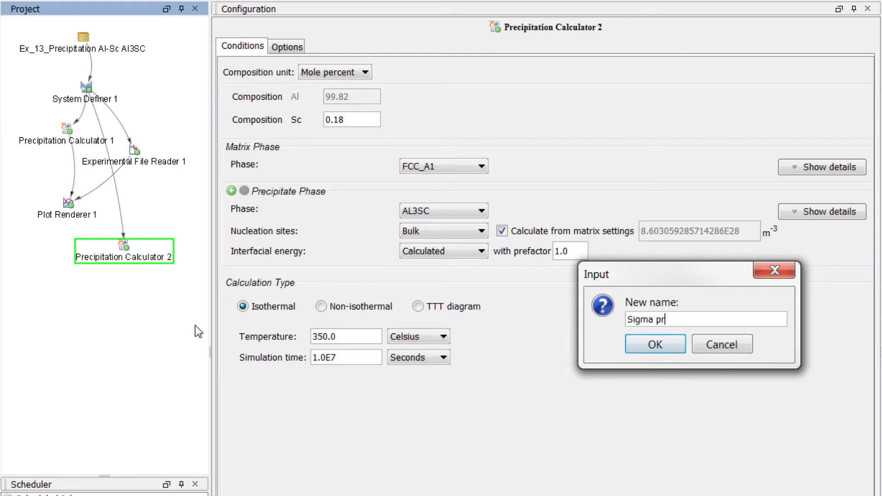
text(efactor 0.8)
click(652, 344)
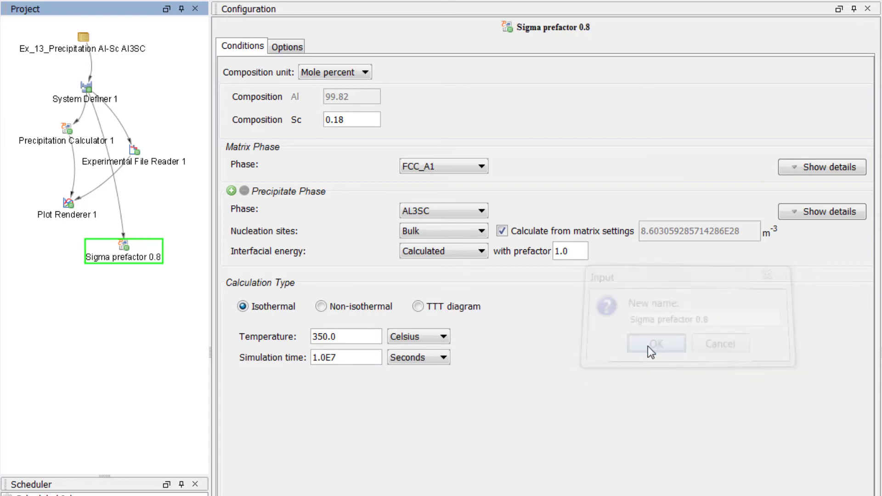
click(566, 252)
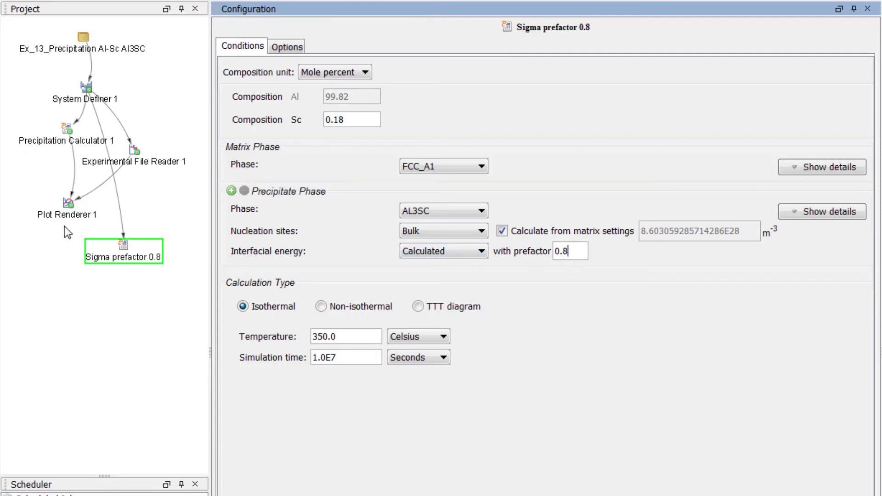
Add the Sigma prefactor 0.8 calculator as a predecessor of Plot Renderer 1 and shift the renderer slightly down and left in the tree.
click(67, 208)
right_click(67, 207)
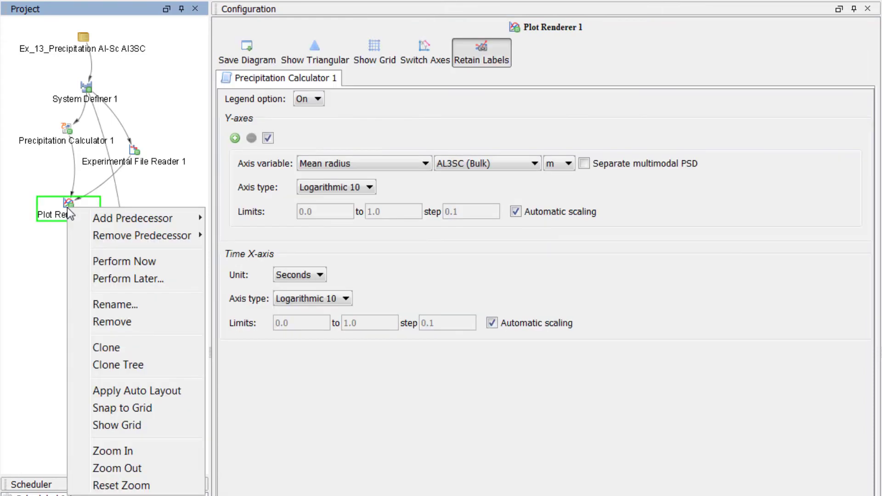
mouse_move(144, 224)
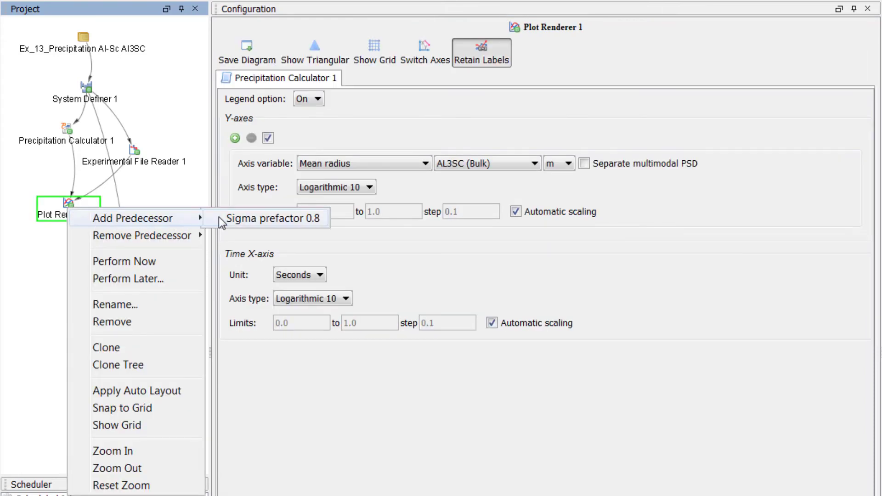
click(257, 220)
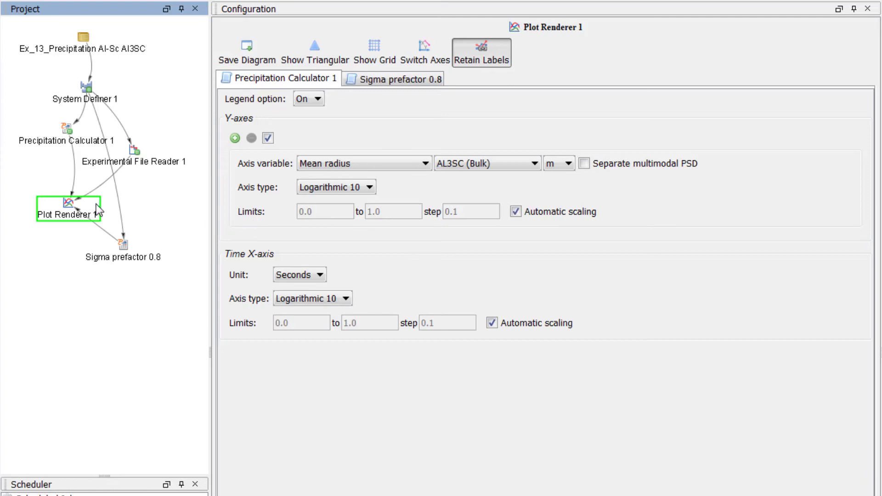
drag(70, 208, 51, 217)
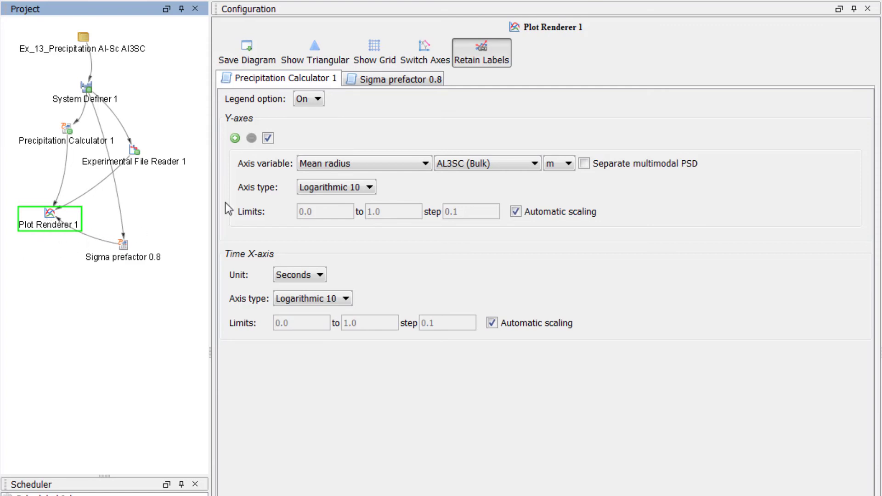
Use Logarithmic 10 for the mean radius axes of both calculators, including Sigma prefactor 0.8's time axis, and generate the comparison plot.
click(365, 187)
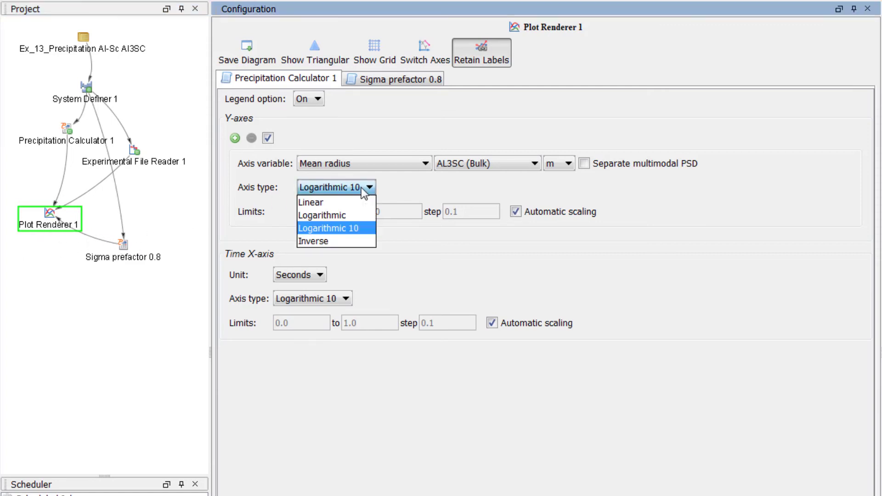
click(362, 228)
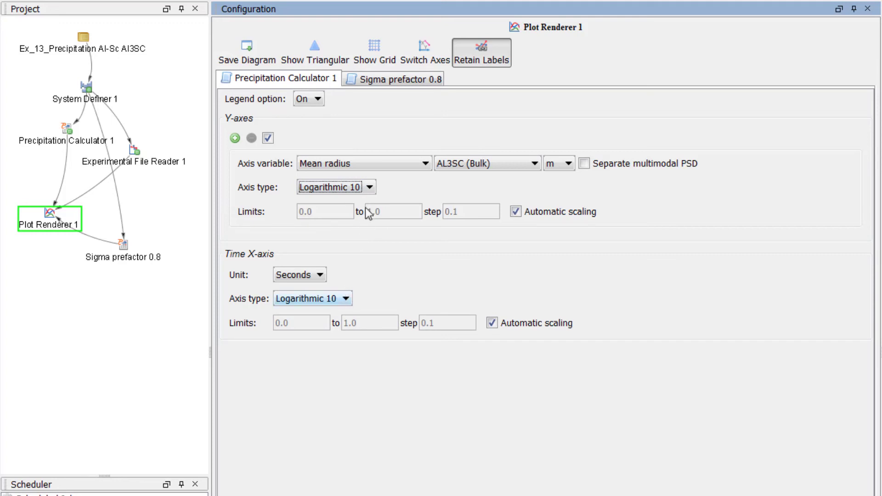
click(397, 78)
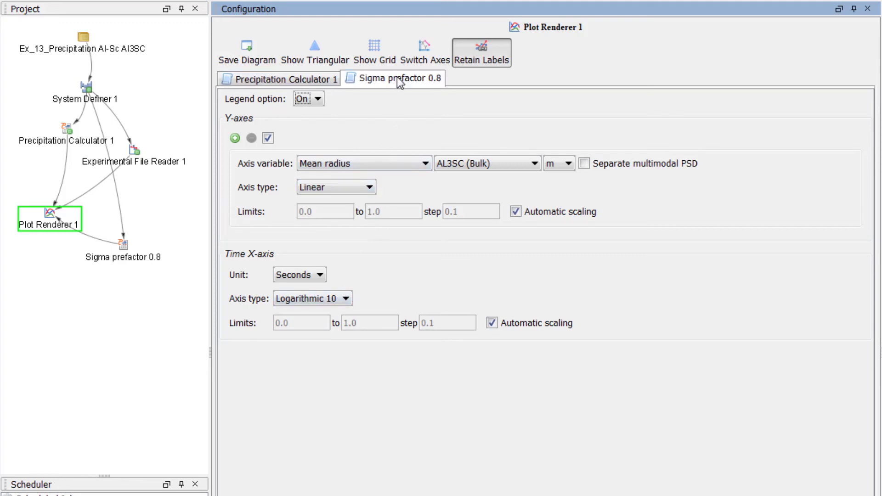
click(370, 187)
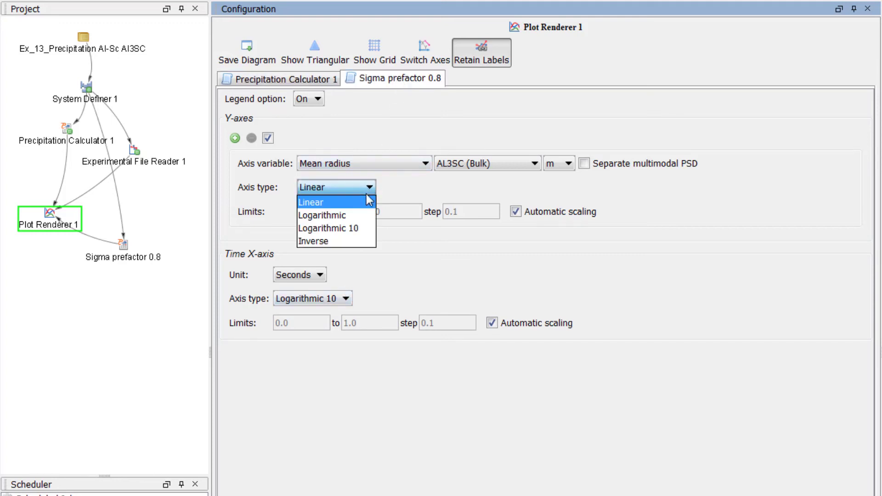
click(368, 228)
click(346, 298)
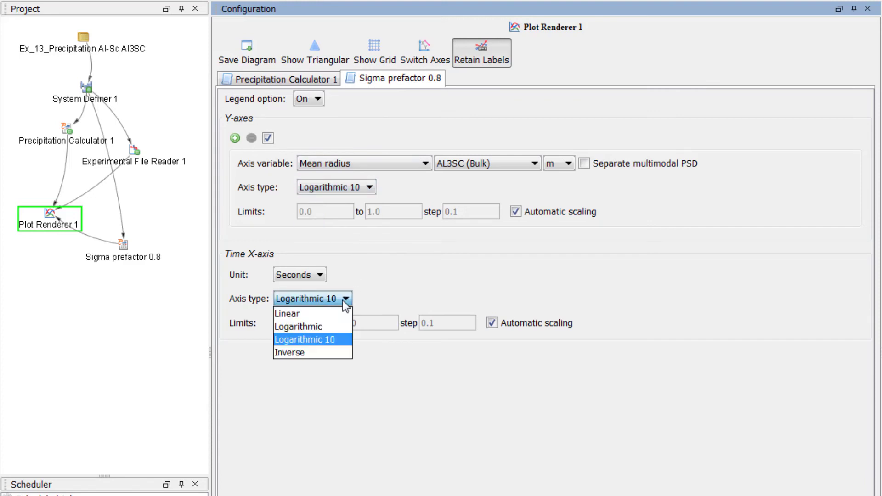
click(340, 339)
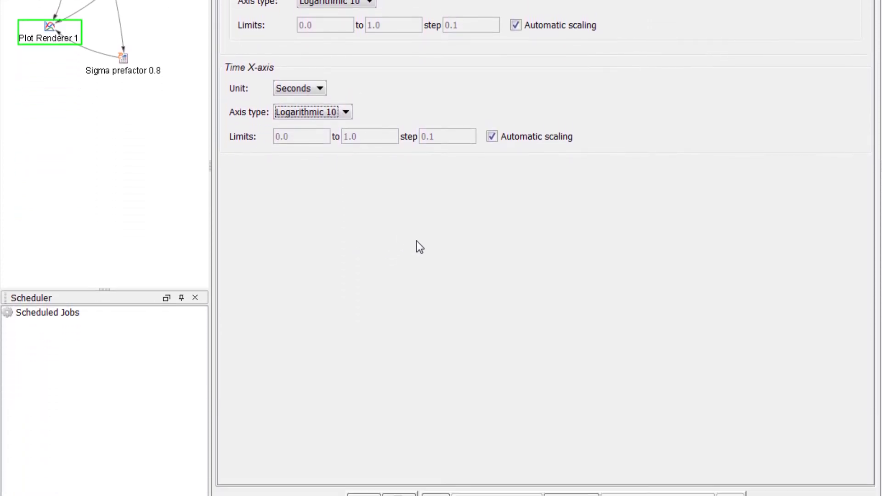
click(572, 478)
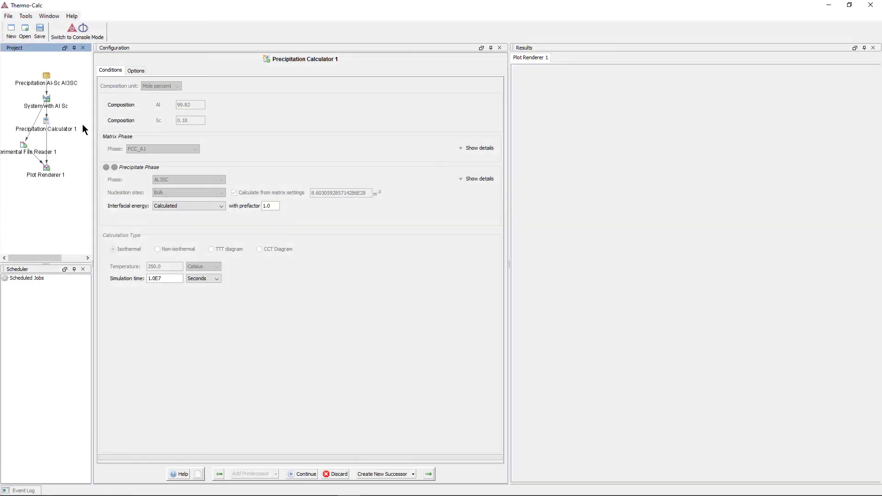
Create a new Plot Renderer successor for Precipitation Calculator 1 and set its y-axis variable to Yield strength.
right_click(56, 146)
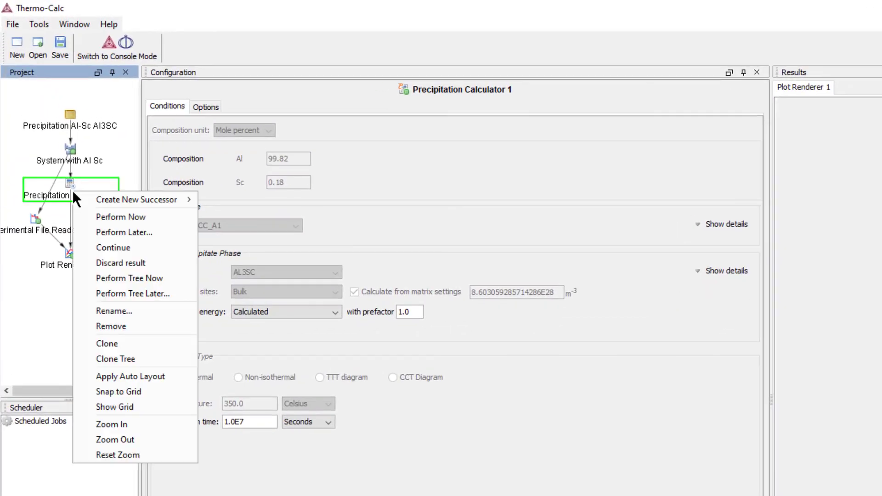
mouse_move(76, 195)
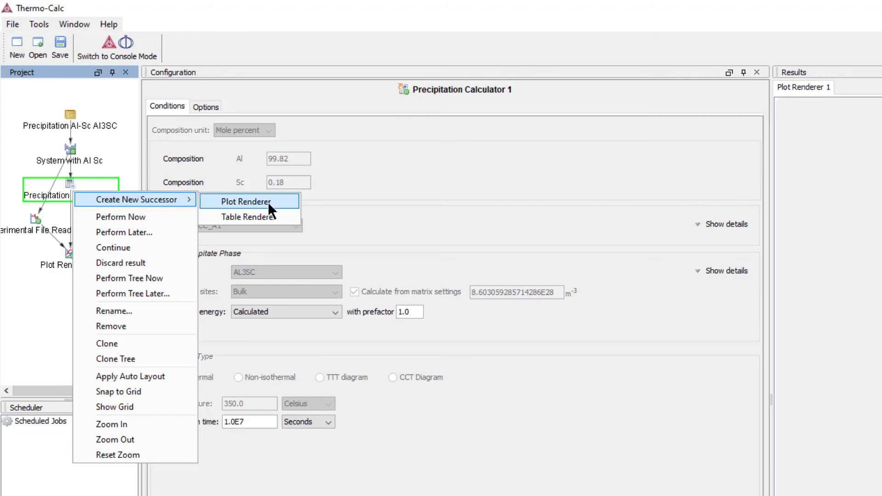
click(290, 202)
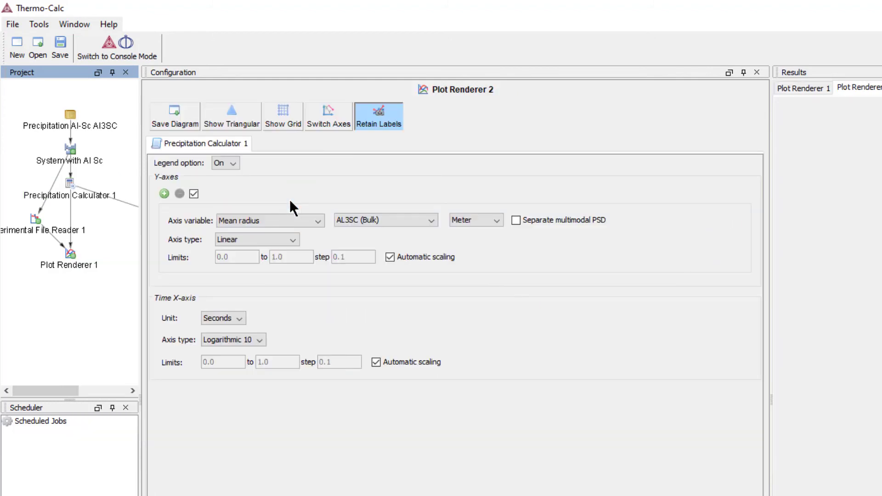
click(283, 220)
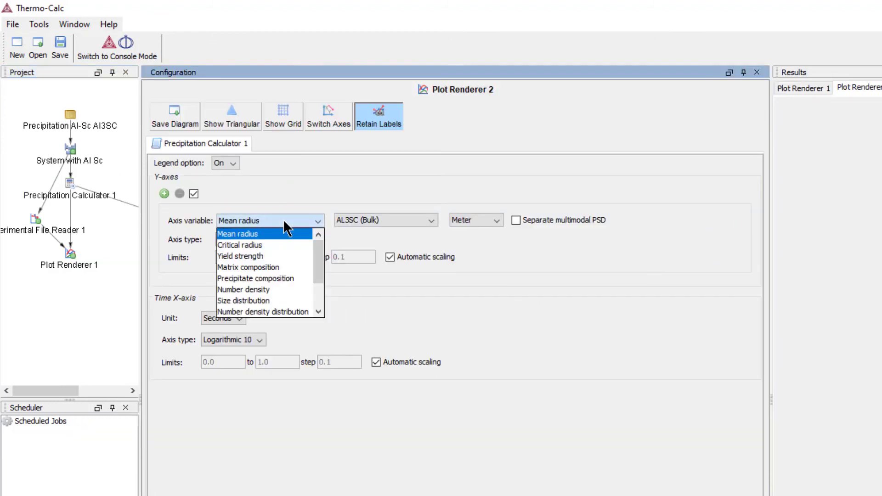
click(272, 256)
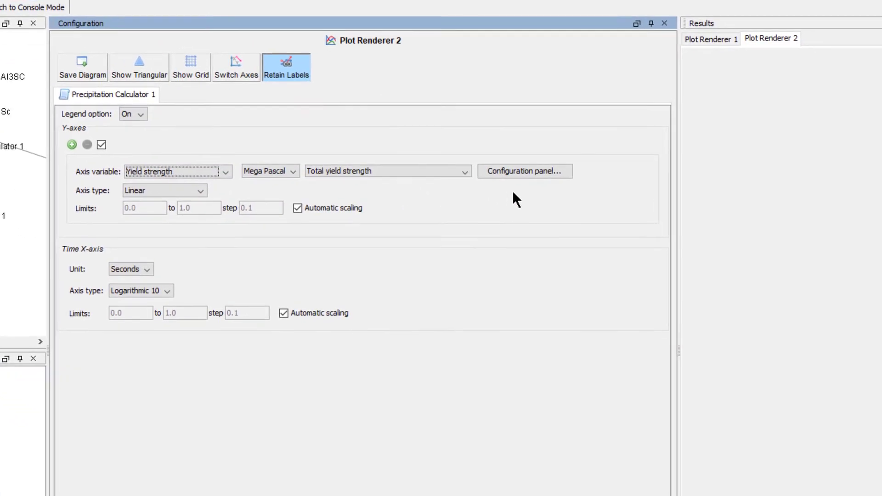
Show the yield strength configuration settings and choose Seidman model (Al-base) as the precipitation strengthening model.
click(476, 148)
drag(635, 329, 881, 323)
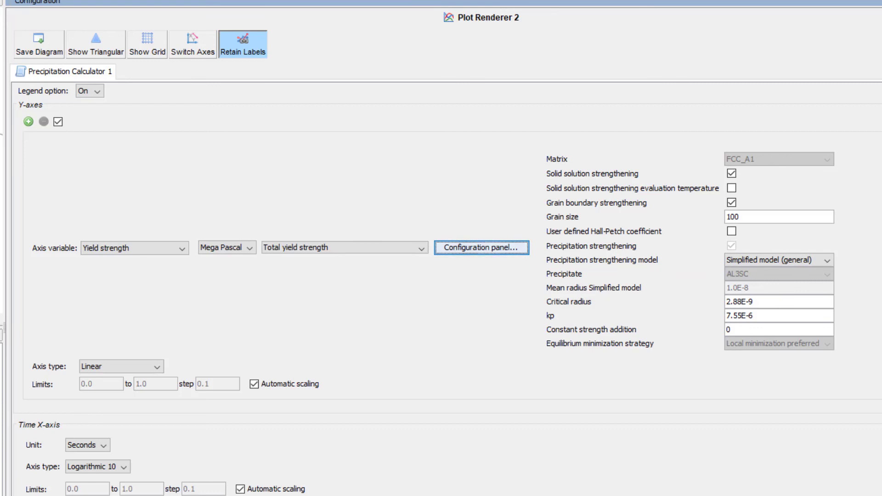
click(828, 260)
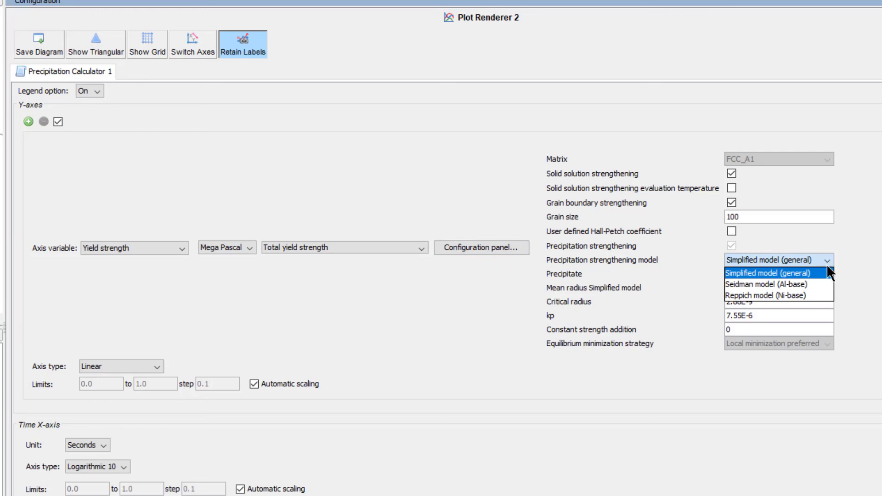
click(822, 284)
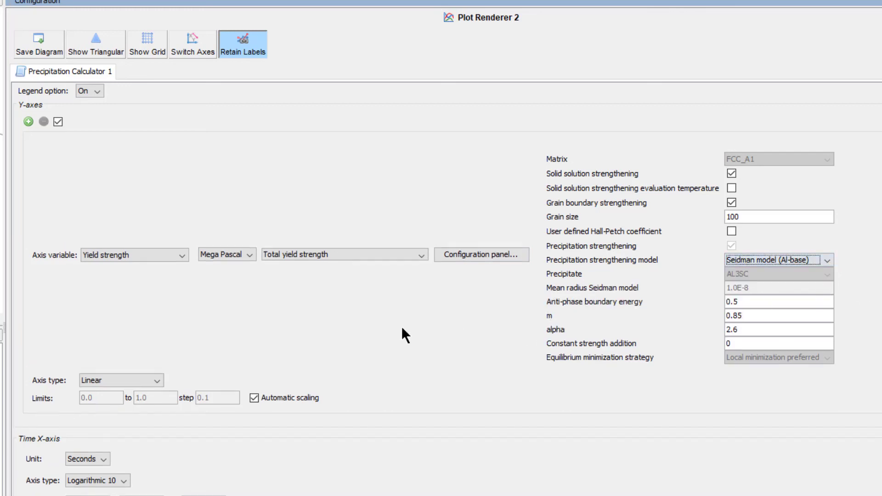
Set the yield strength y-axis type to Logarithmic 10 and perform the Plot Renderer 2 calculation.
click(134, 378)
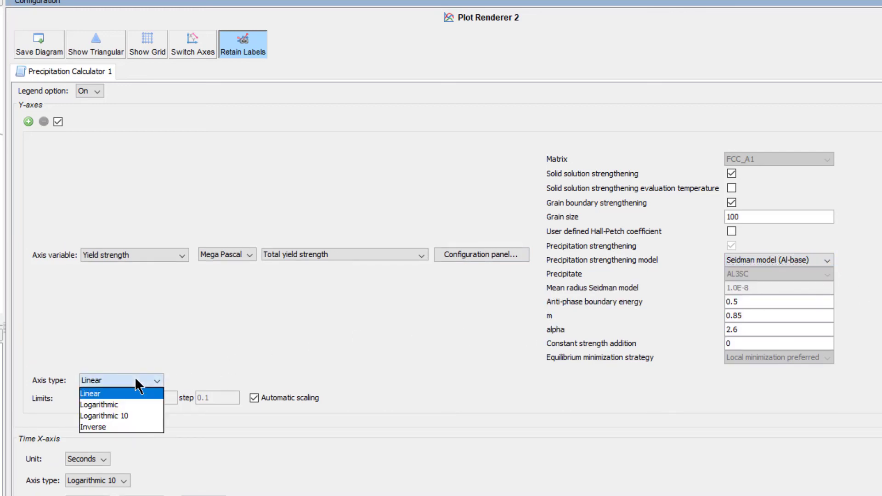
click(123, 412)
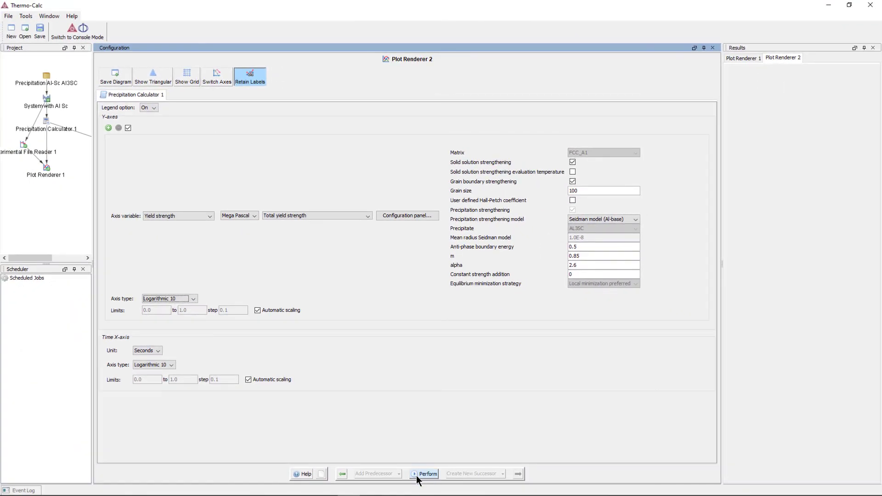
click(430, 475)
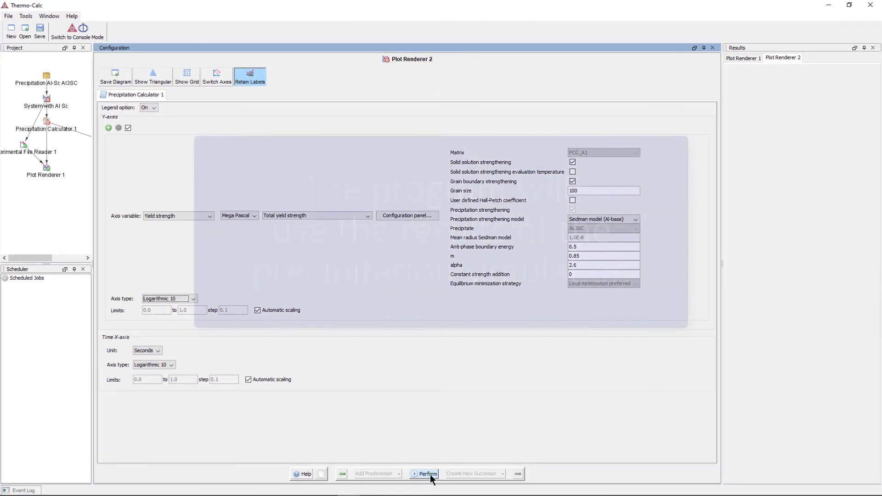